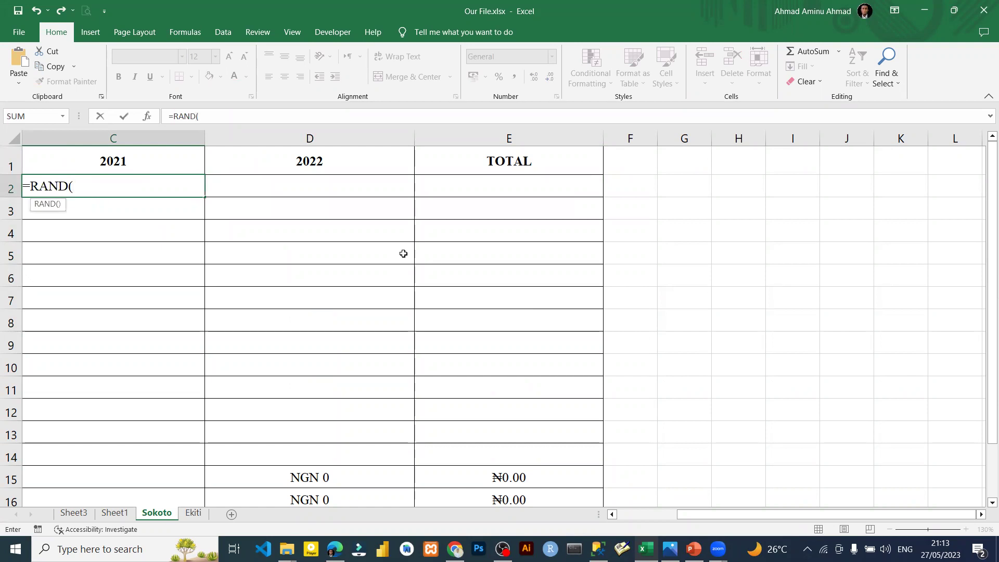
- Complete the formula =RAND() in cell C2 and select that cell
text())
key(Return)
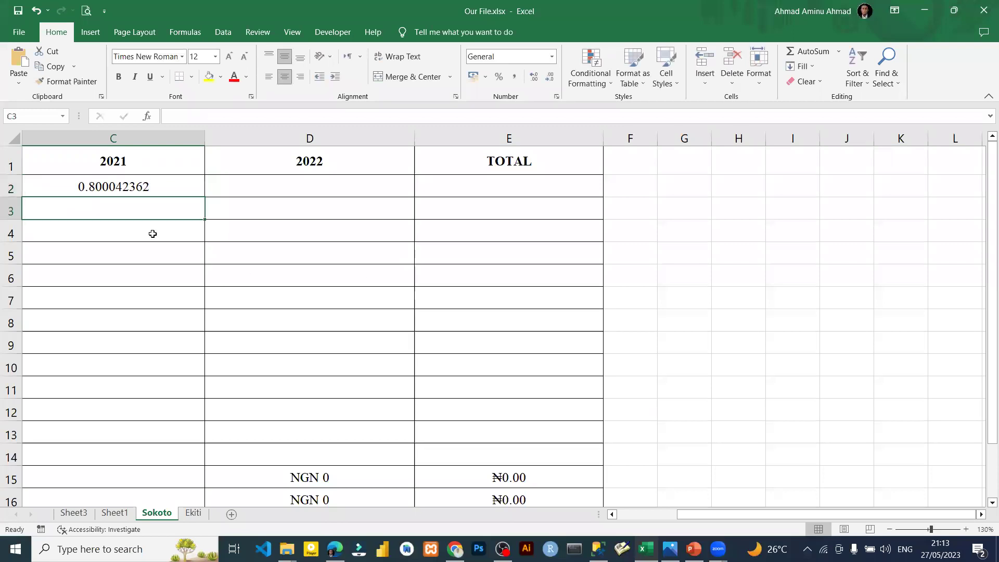
click(150, 181)
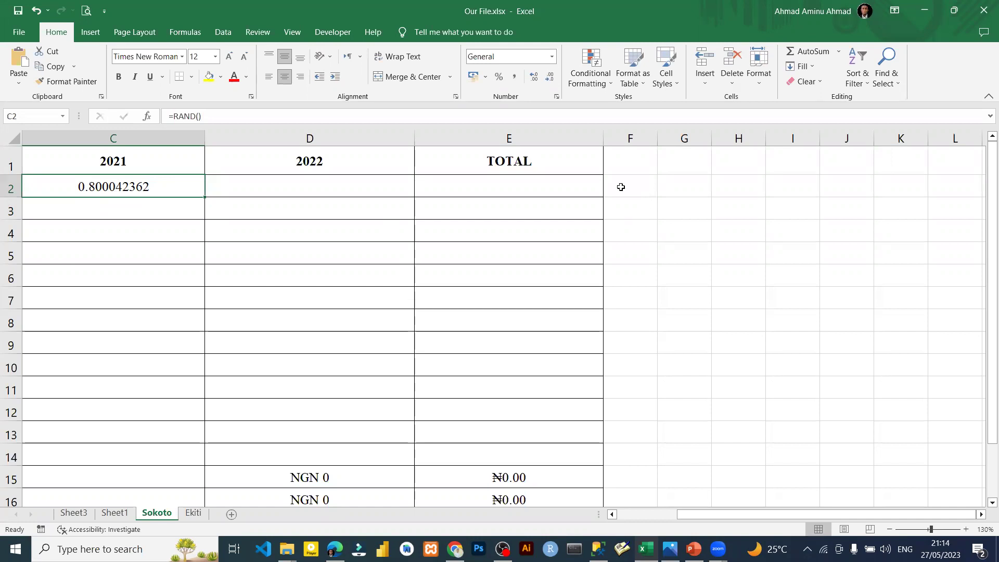
- Recalculate the random number in C2 repeatedly by re-entering empty cells elsewhere on the sheet
double_click(622, 188)
key(Return)
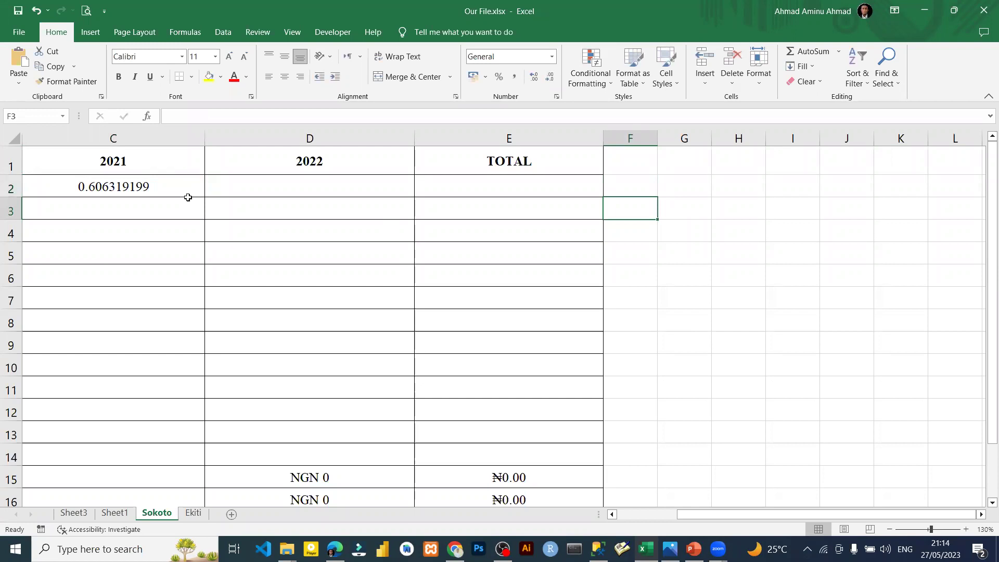
double_click(295, 186)
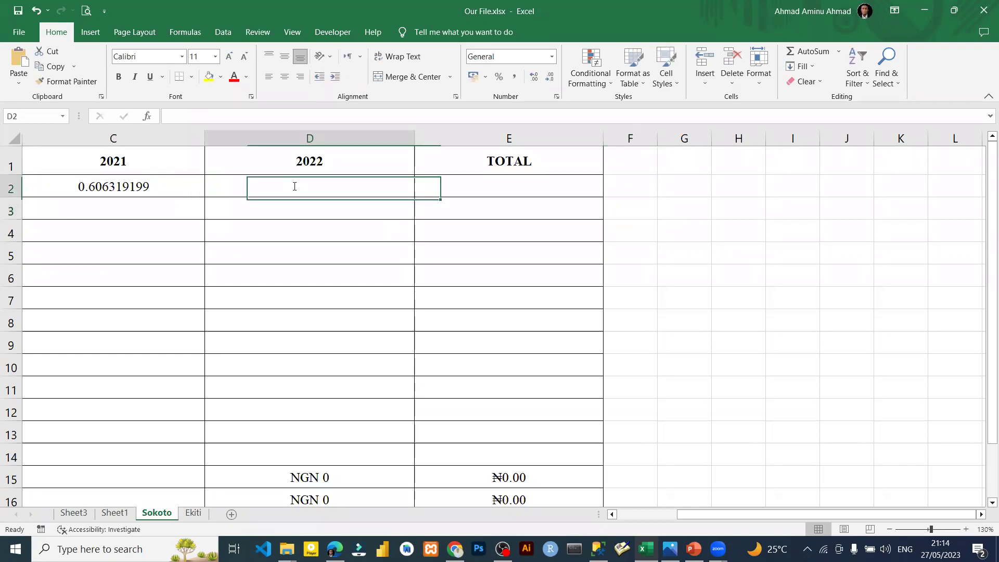
key(Return)
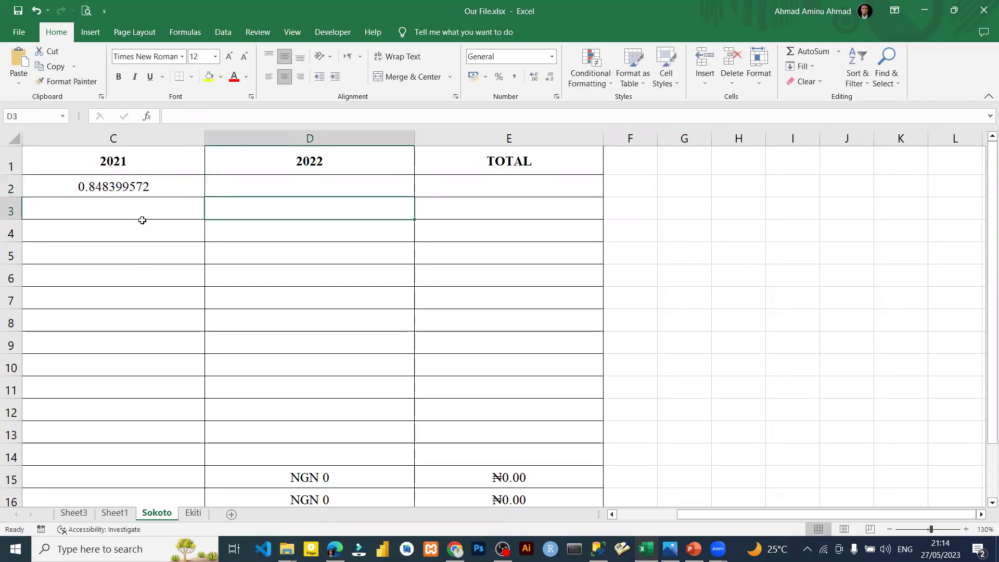
double_click(146, 203)
key(Return)
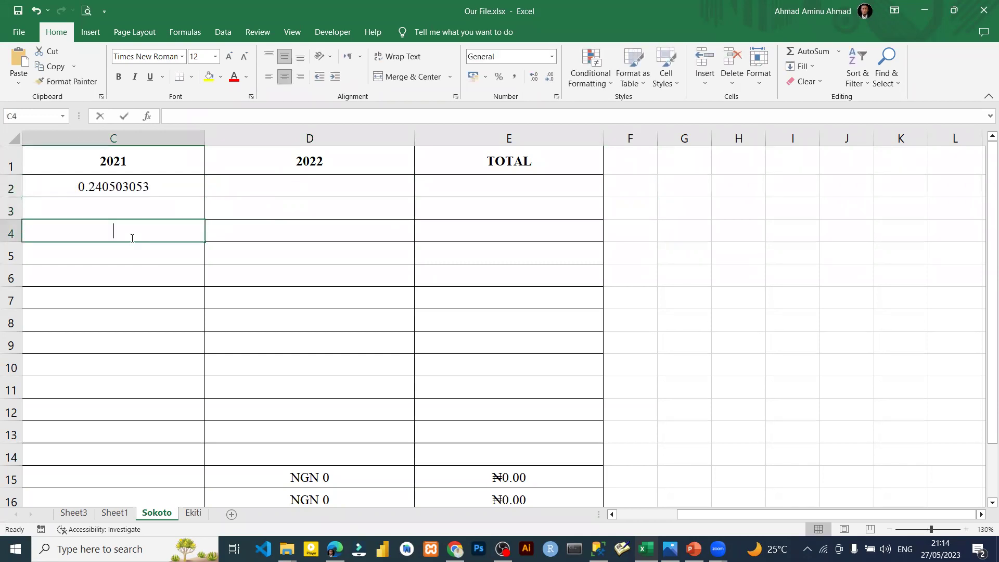
double_click(128, 239)
key(Return)
key(Return)
key(Return)
double_click(124, 277)
key(Return)
click(127, 200)
double_click(130, 200)
key(Return)
click(126, 185)
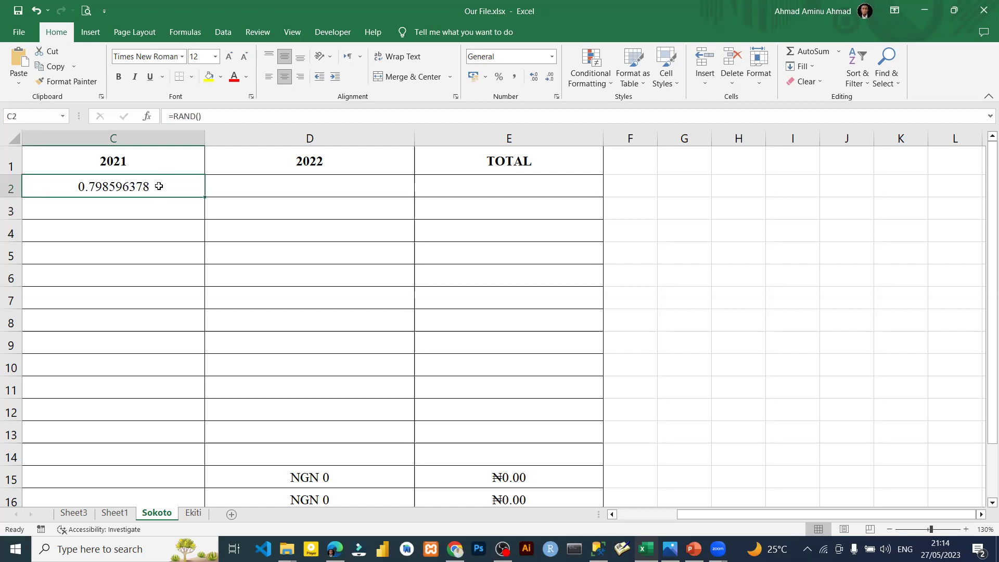
text(RANB)
key(BackSpace)
text(DB)
key(BackSpace)
key(BackSpace)
key(BackSpace)
key(BackSpace)
key(BackSpace)
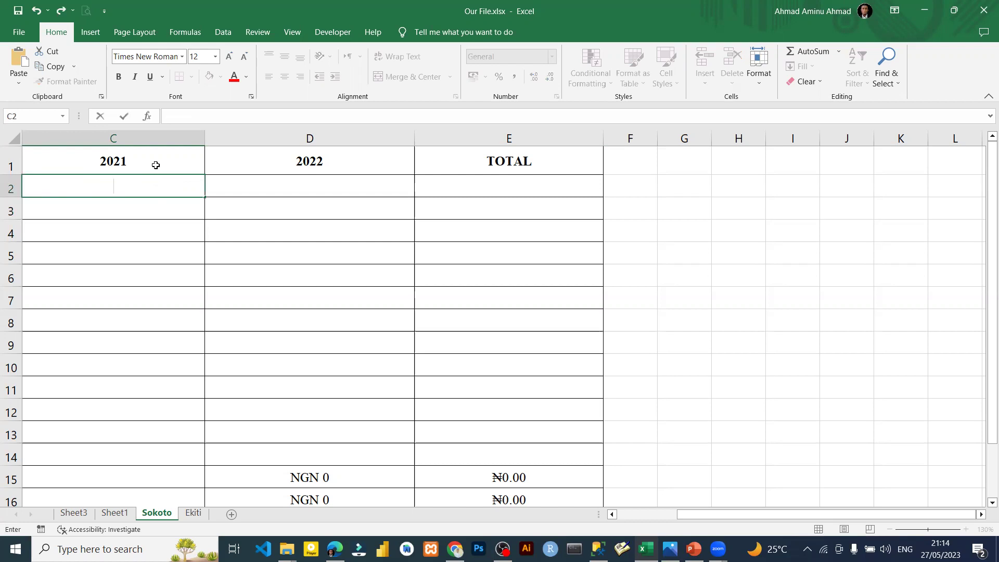
- Change the year headers in C1 and D1 to 2021 REVENUE and 2022 REVENUE
double_click(158, 164)
text(REVENUE)
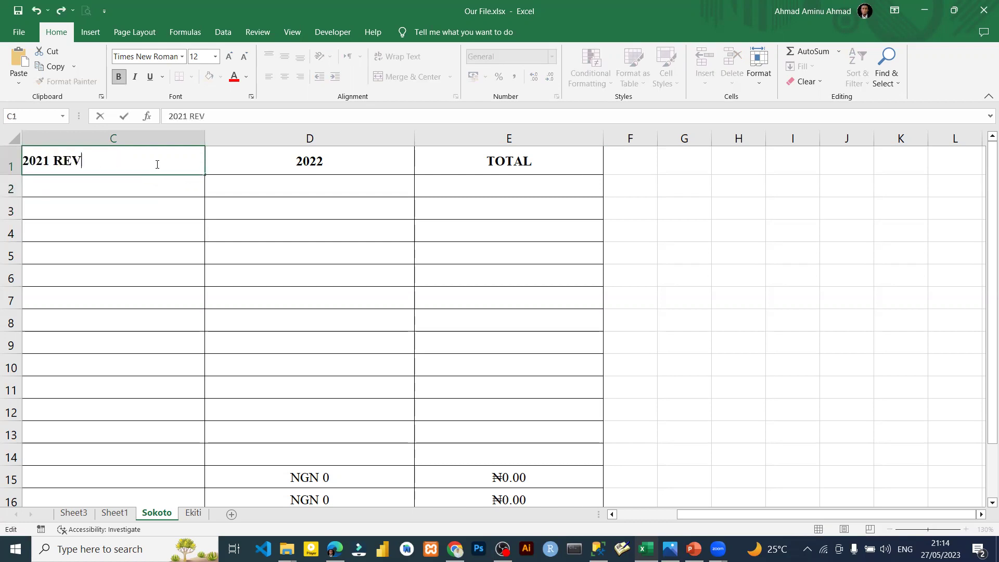
key(Return)
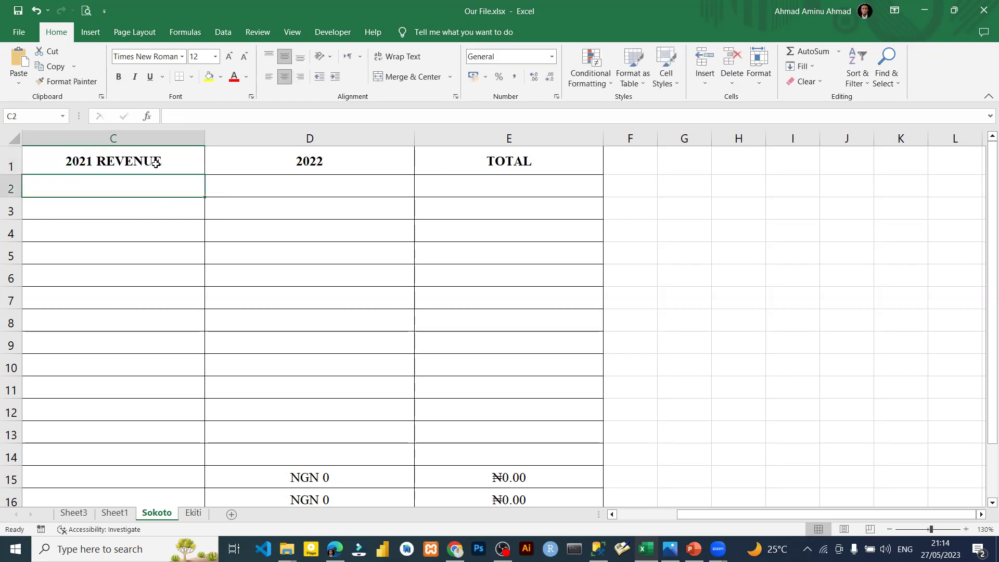
key(Up)
key(Right)
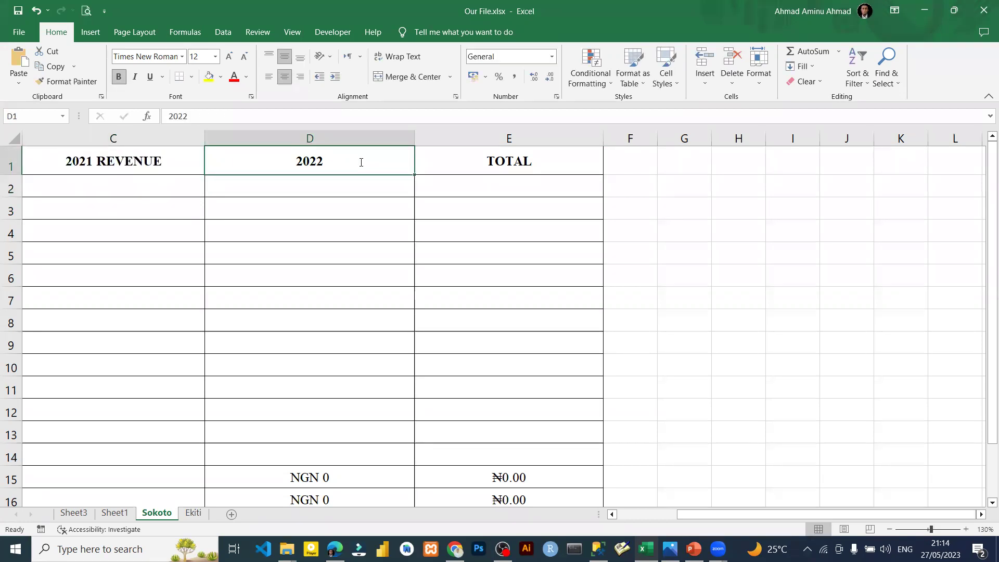
double_click(362, 161)
text(REVENUE)
key(Return)
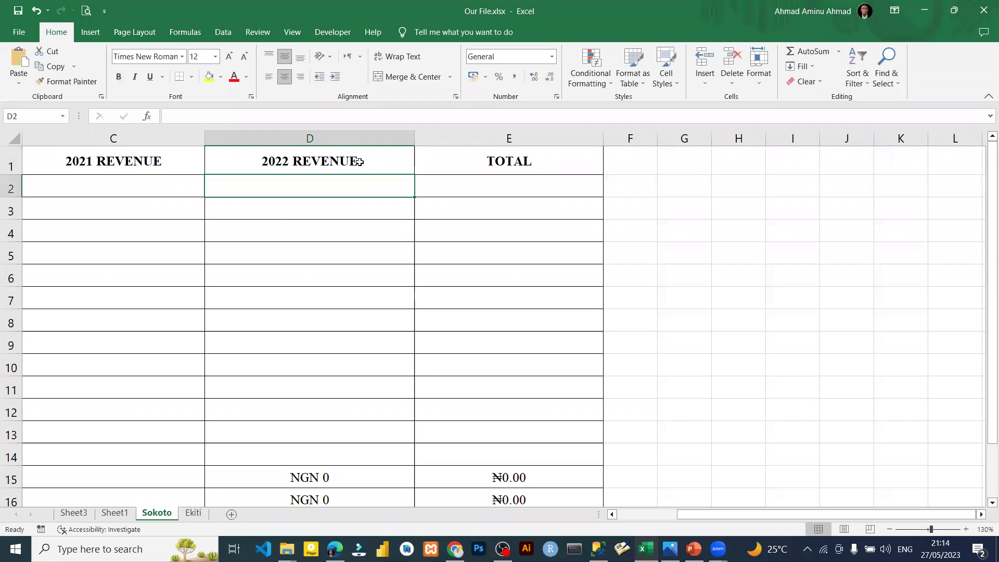
- Enter =RANDBETWEEN(60000,300000) in cell C2 under 2021 REVENUE
click(96, 186)
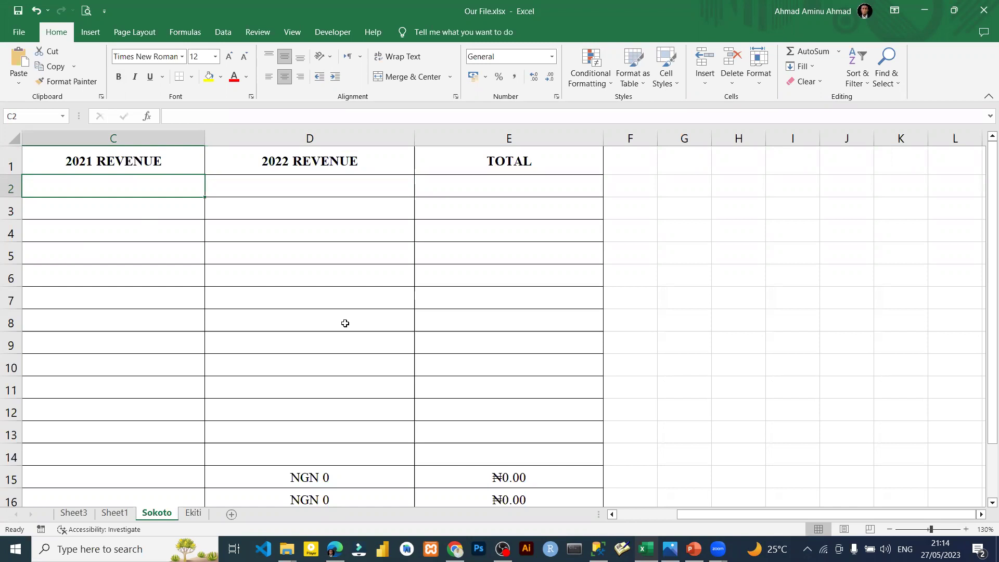
text(=RANDBE)
key(Tab)
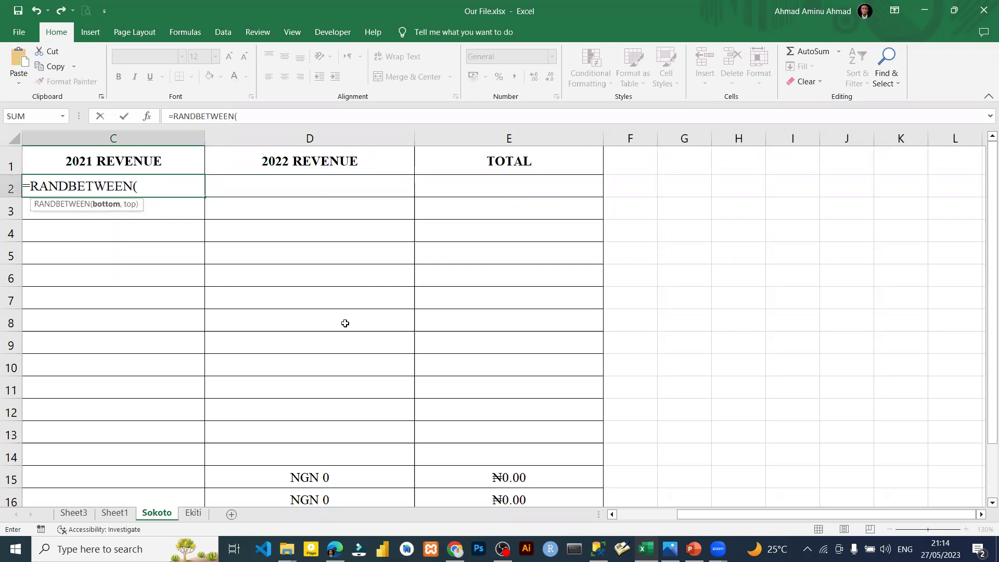
text(60000,)
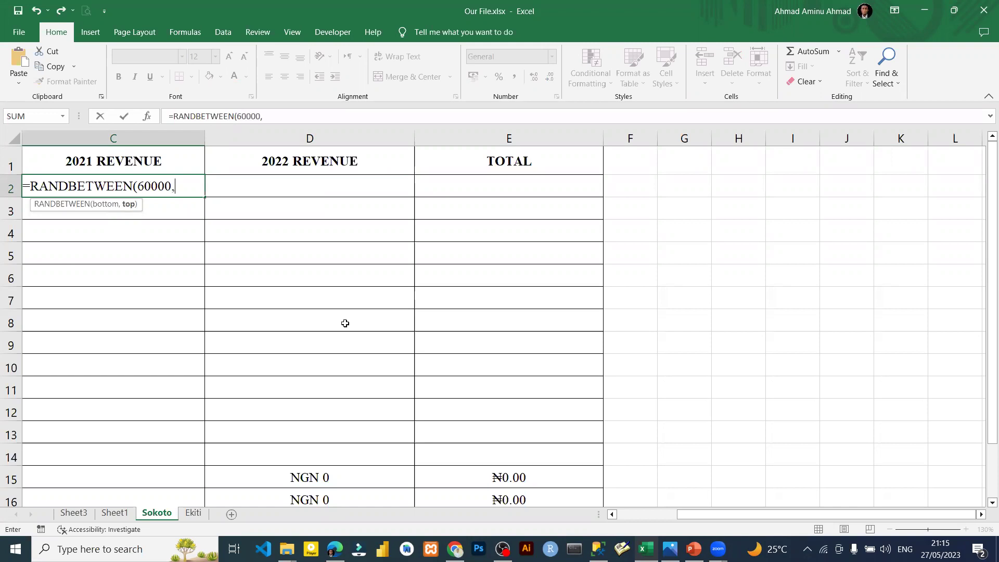
text(300000)
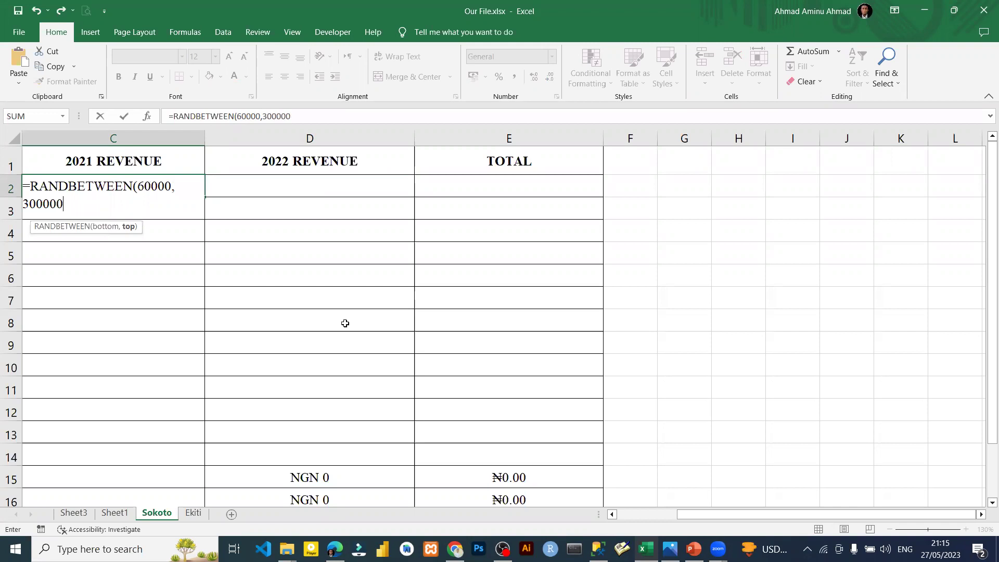
text())
key(Return)
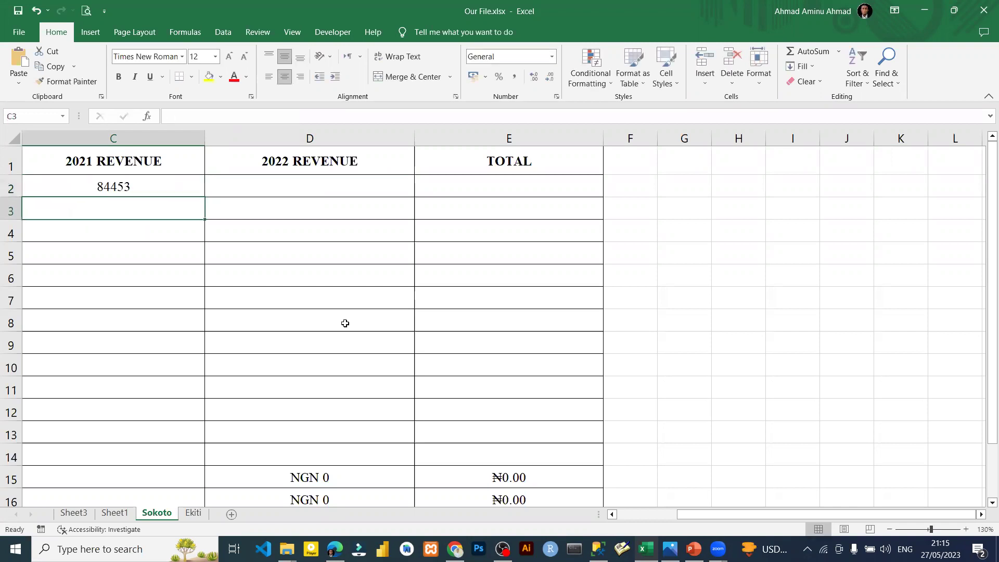
- Fill the C2 formula down the 2021 REVENUE column to row 16 and look over the filled range
click(124, 187)
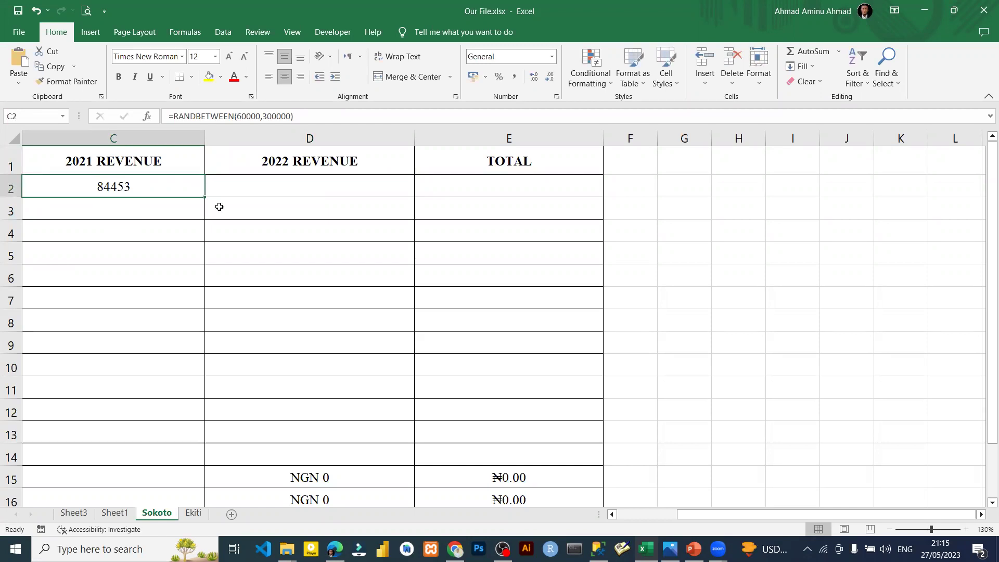
key(ctrl+shift+Down)
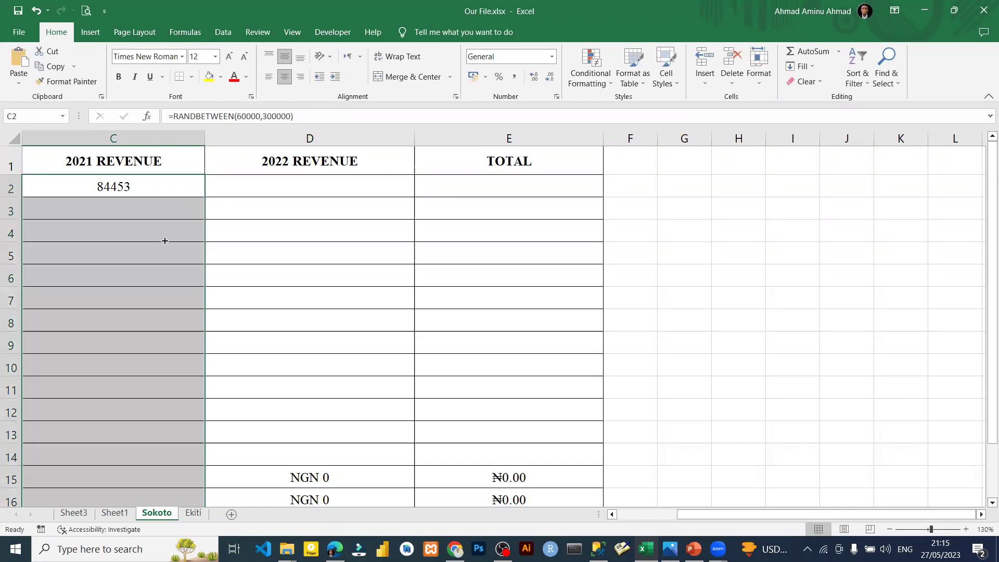
key(ctrl+d)
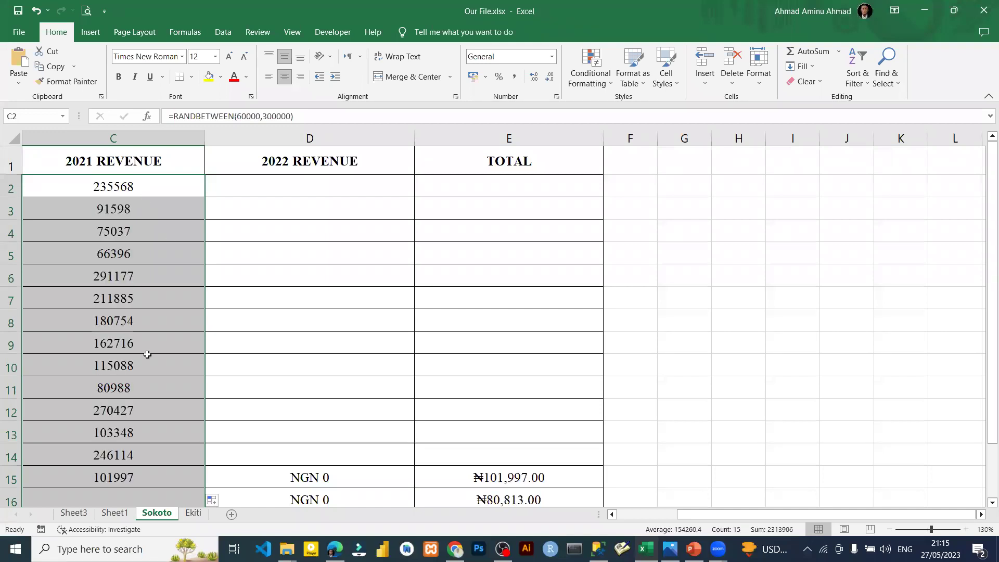
scroll(140, 388, down, 7)
scroll(140, 385, up, 7)
scroll(139, 382, down, 3)
scroll(139, 383, up, 3)
scroll(141, 325, down, 1)
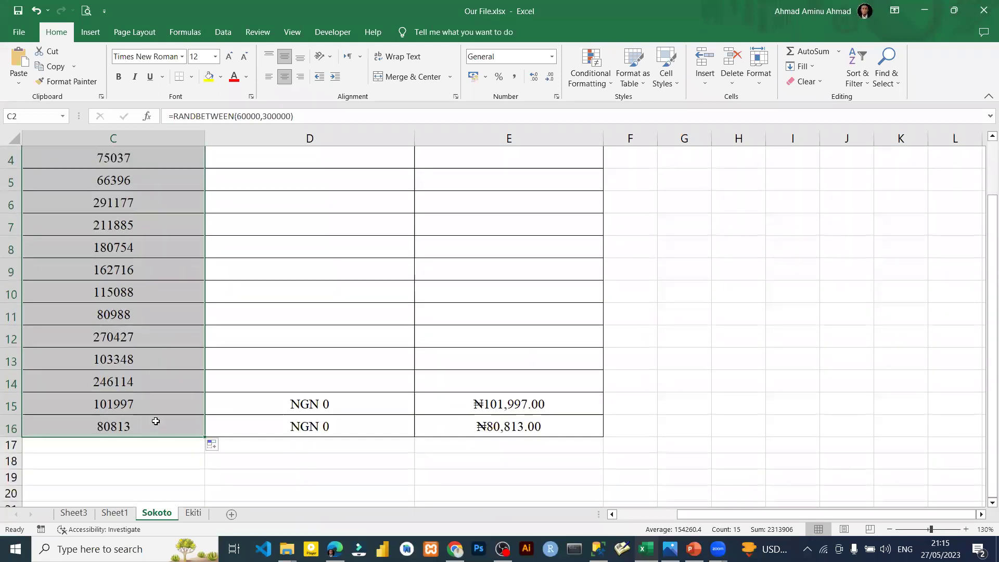
scroll(156, 411, up, 1)
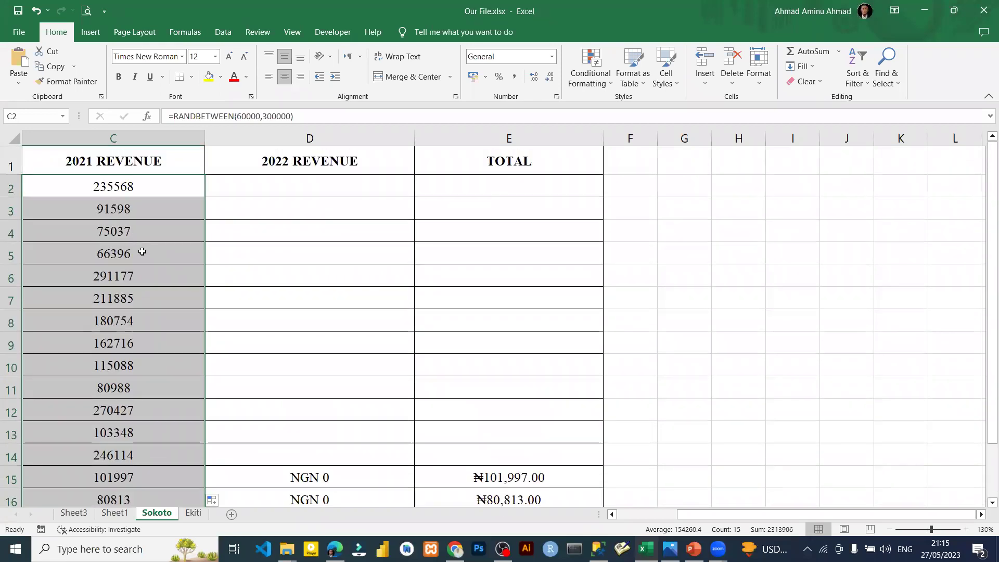
- Recalculate the random 2021 revenue figures several times by re-entering C2 and the empty cell D2
double_click(175, 191)
key(Return)
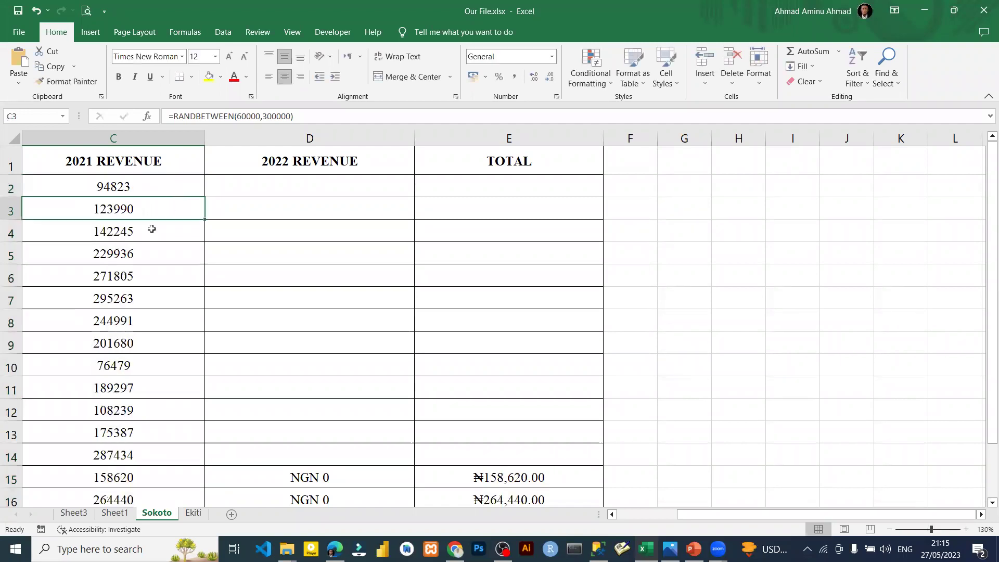
double_click(218, 183)
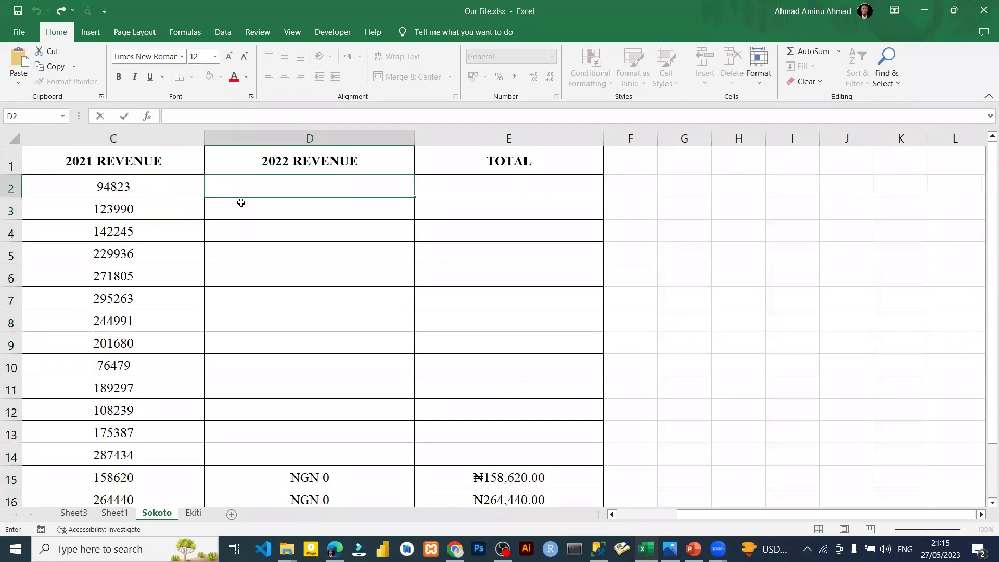
click(241, 203)
double_click(272, 182)
key(Return)
double_click(271, 182)
key(Return)
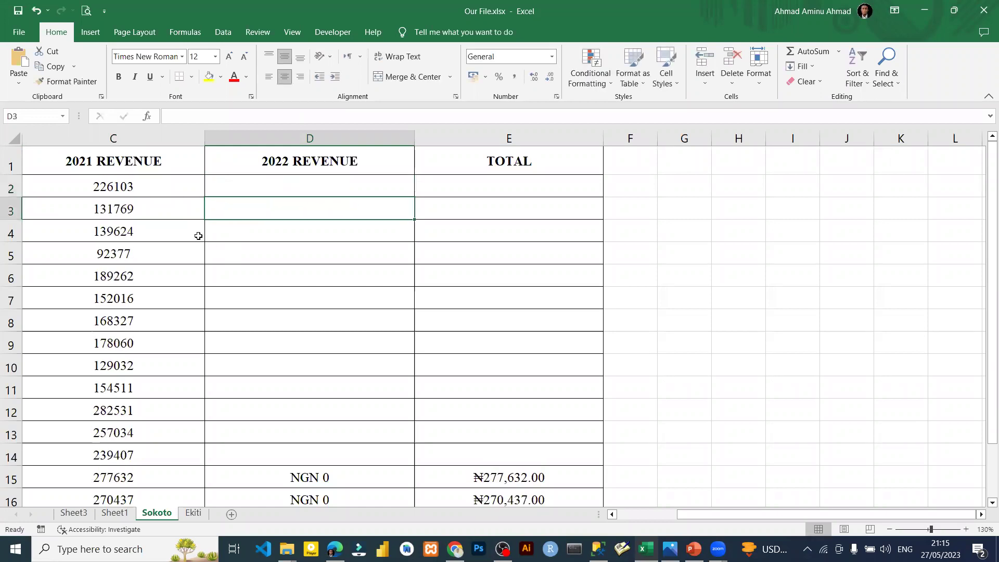
click(171, 186)
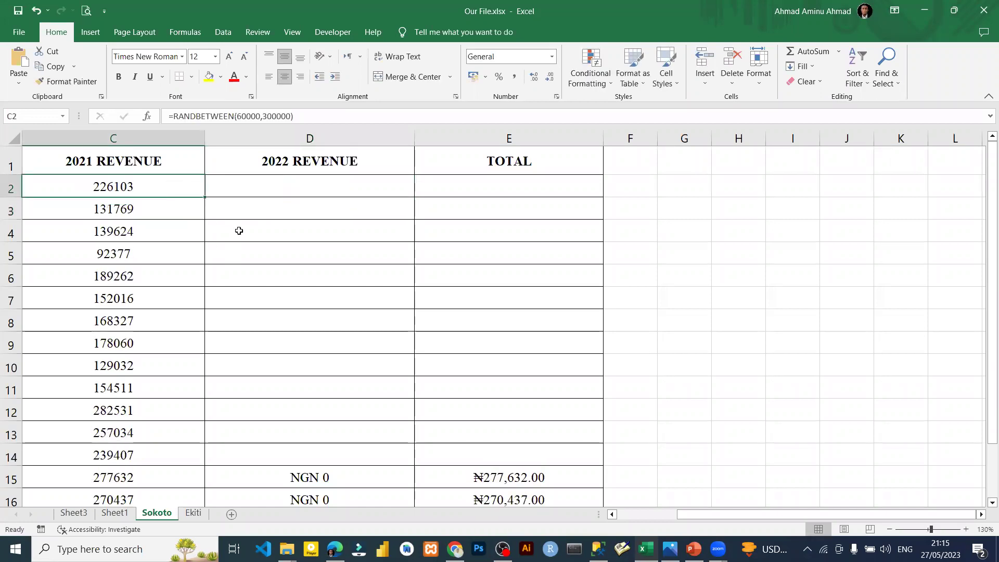
- Enter =RANDBETWEEN(5,30) in cell D2 under 2022 REVENUE
click(293, 186)
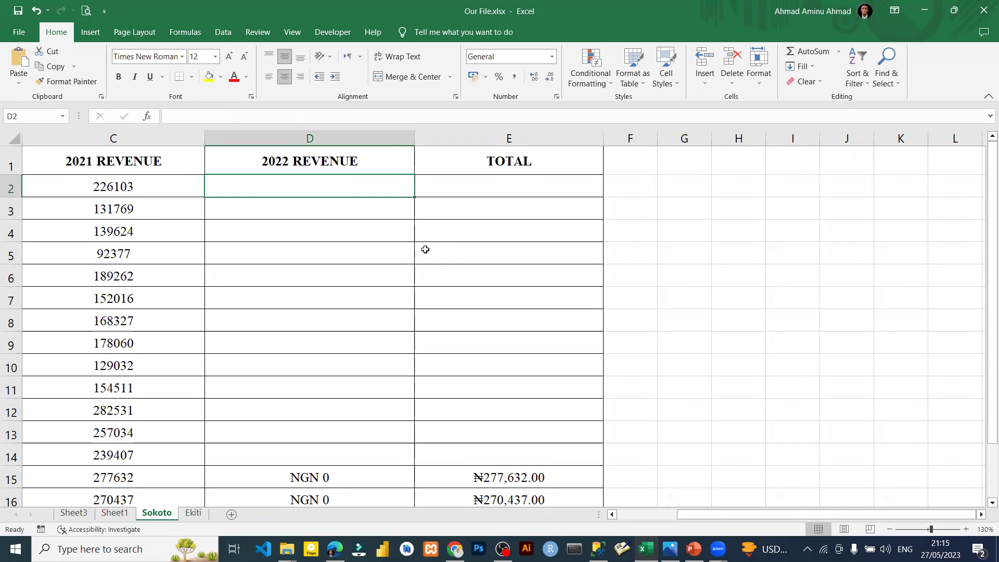
text(=RAN)
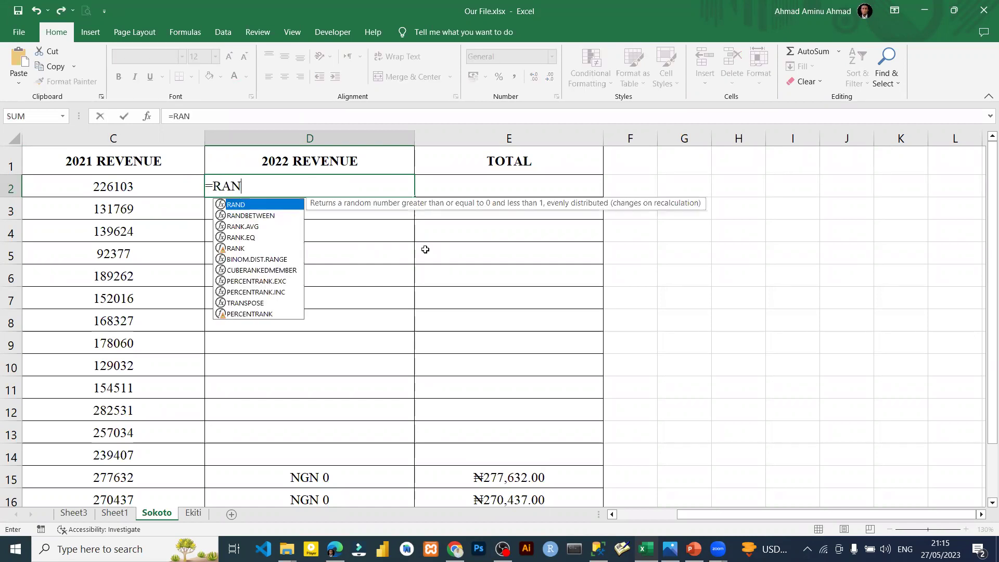
text(DBETWEEN(1)
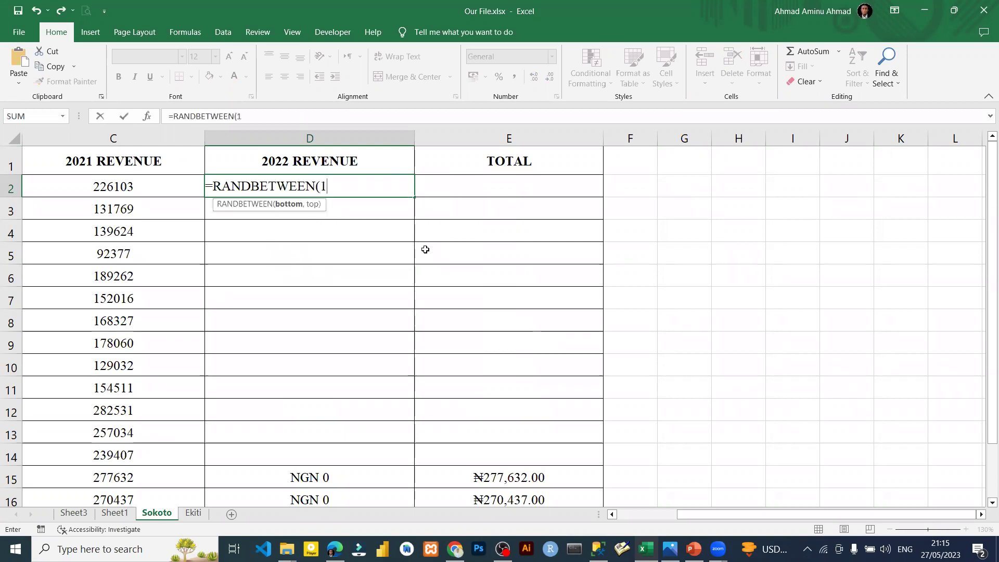
key(BackSpace)
text(5,)
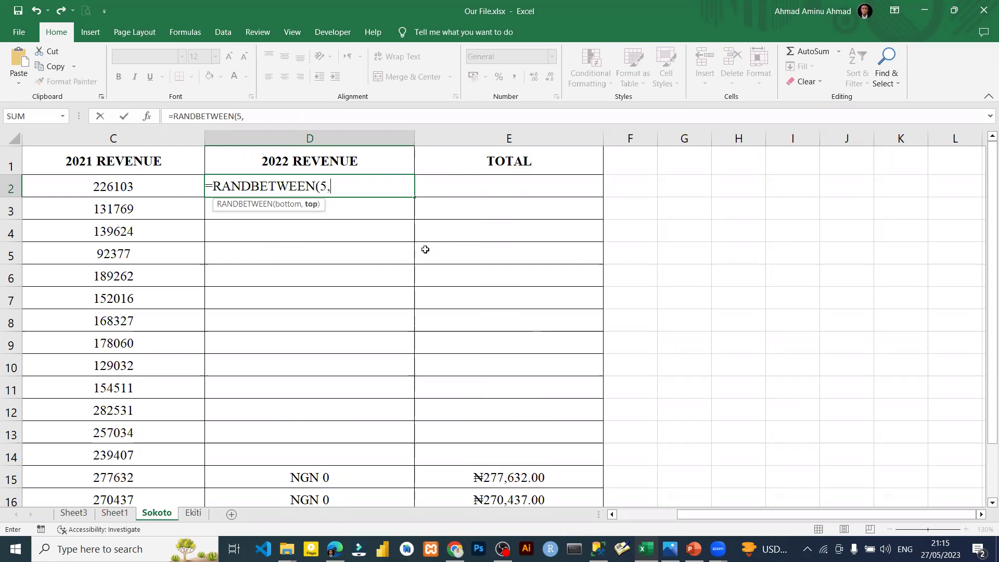
text(30)
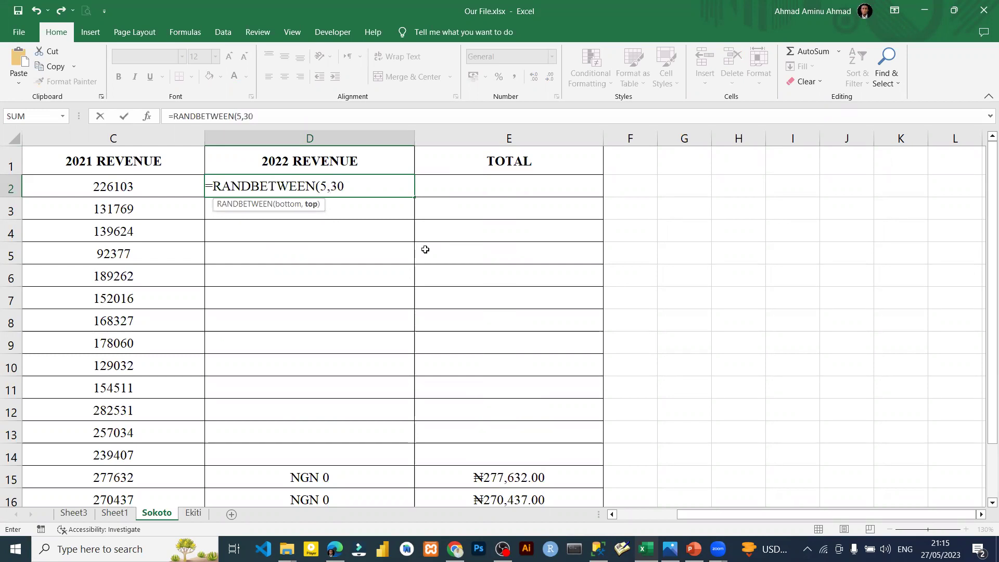
text())
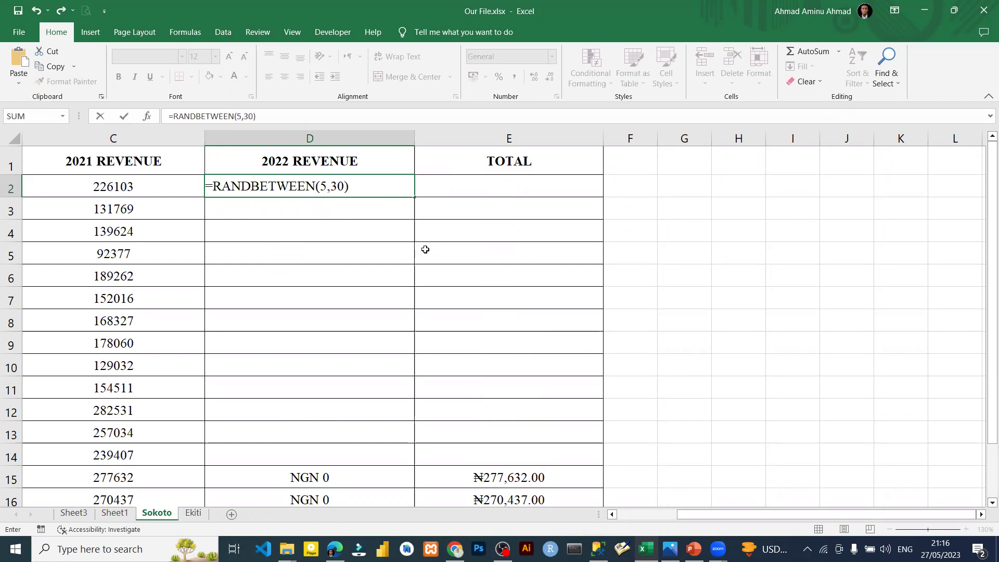
key(Return)
- Fill the D2 formula down the 2022 REVENUE column to row 14 and reselect D2
click(379, 185)
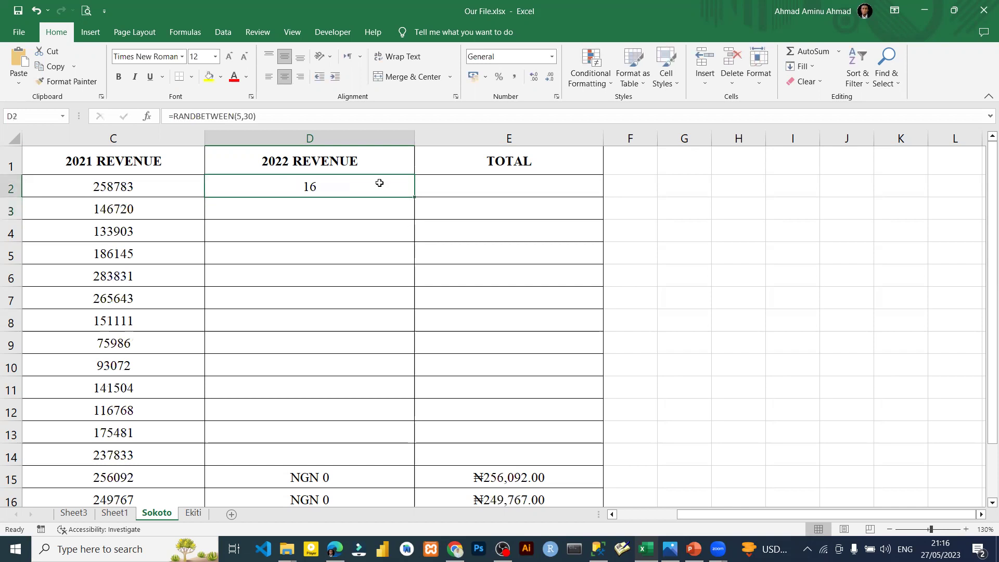
double_click(407, 198)
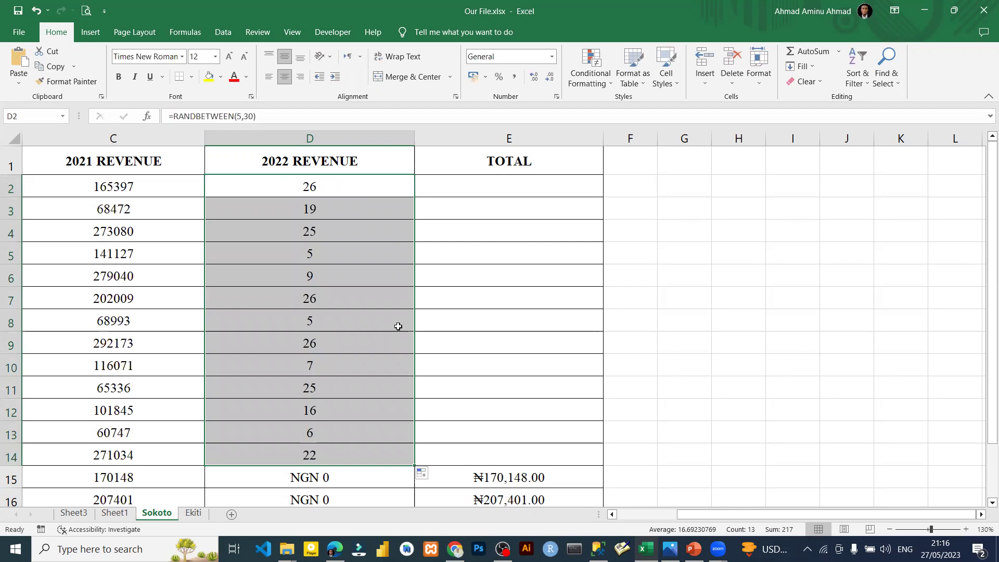
click(448, 193)
click(357, 187)
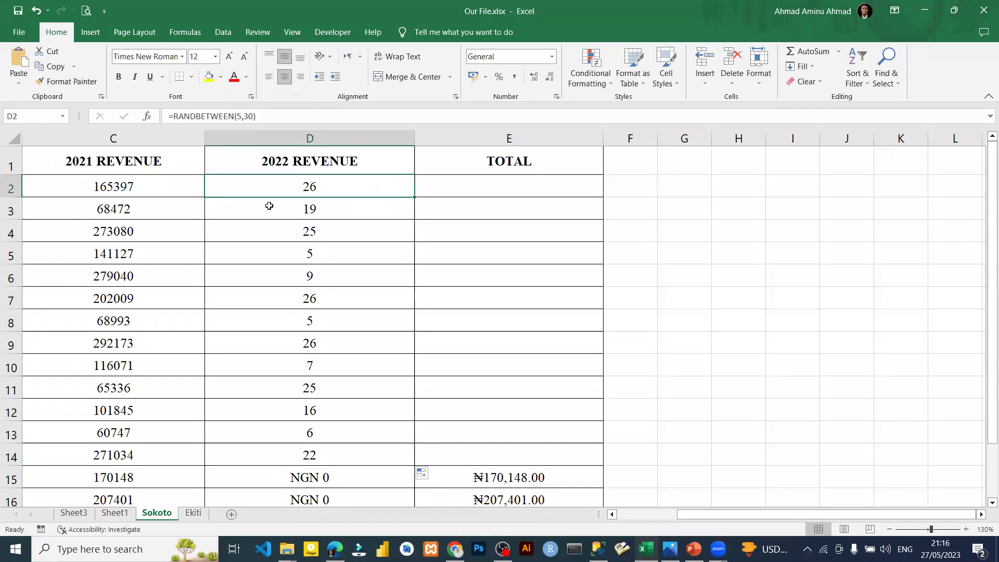
click(162, 182)
click(354, 181)
click(474, 180)
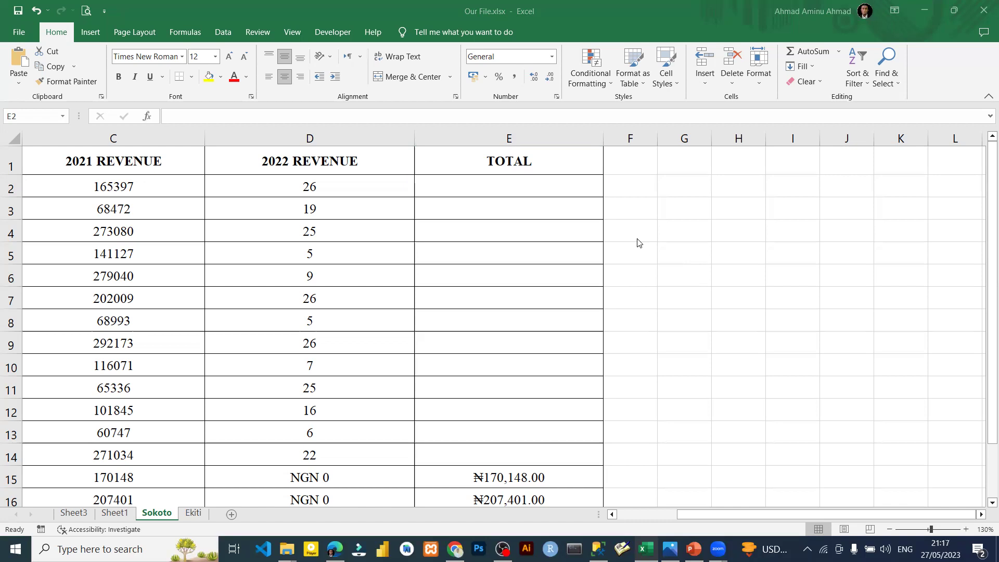
scroll(638, 253, down, 3)
scroll(673, 221, up, 3)
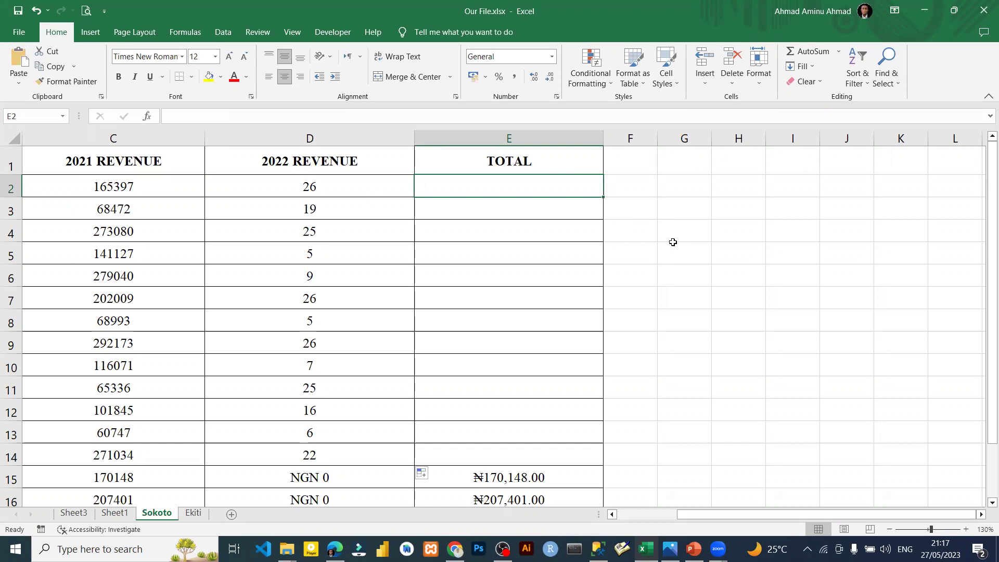
click(360, 211)
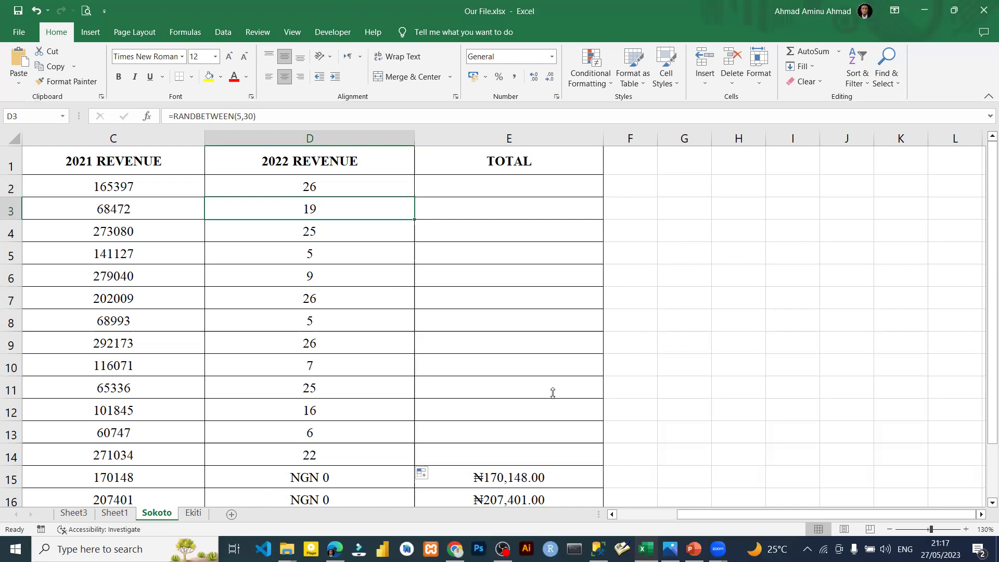
click(588, 397)
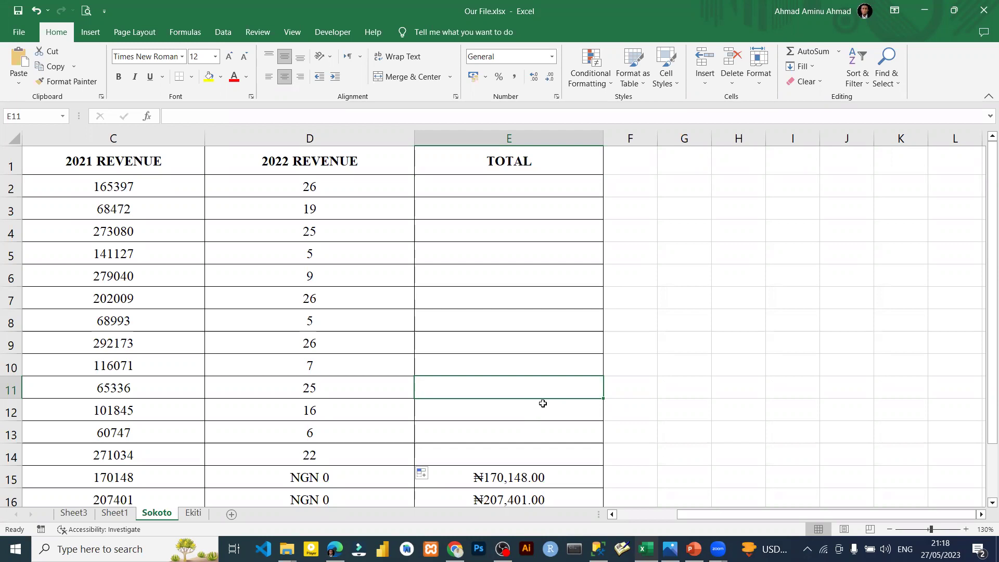
- Look over the LOCATION list and the empty cells beside it on Sheet1, and return to the Sokoto sheet
click(101, 514)
click(236, 211)
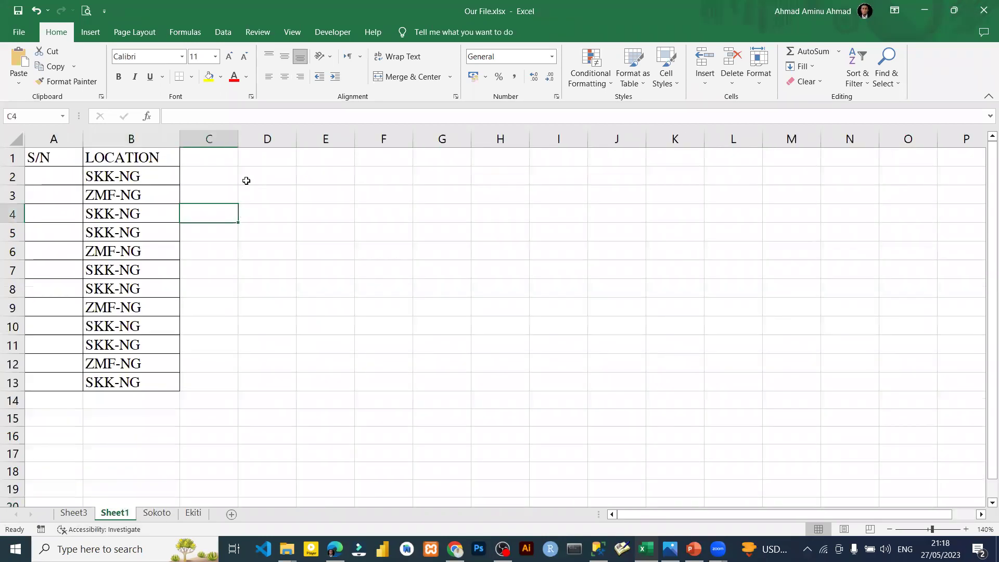
click(266, 196)
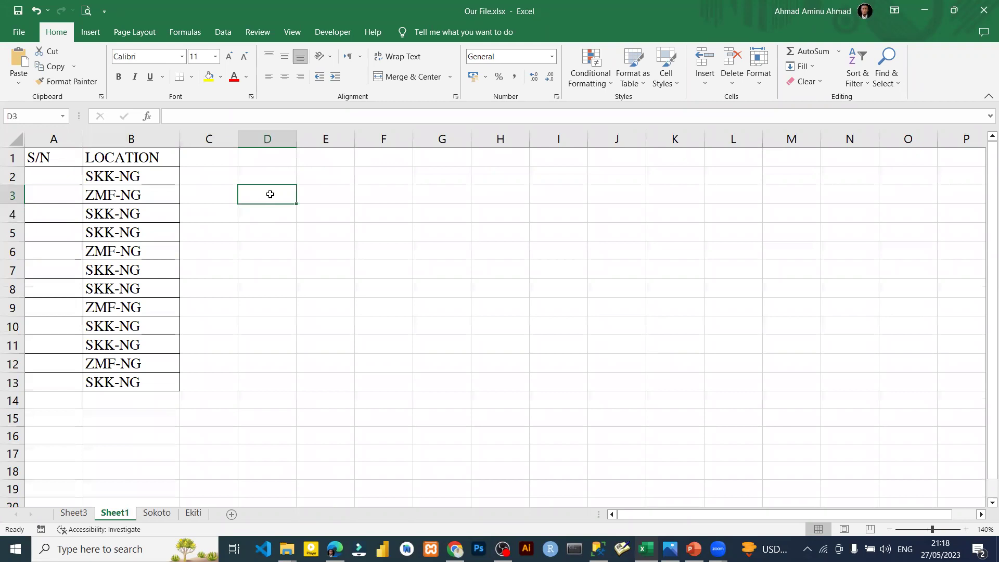
click(281, 251)
click(281, 264)
click(272, 361)
click(286, 230)
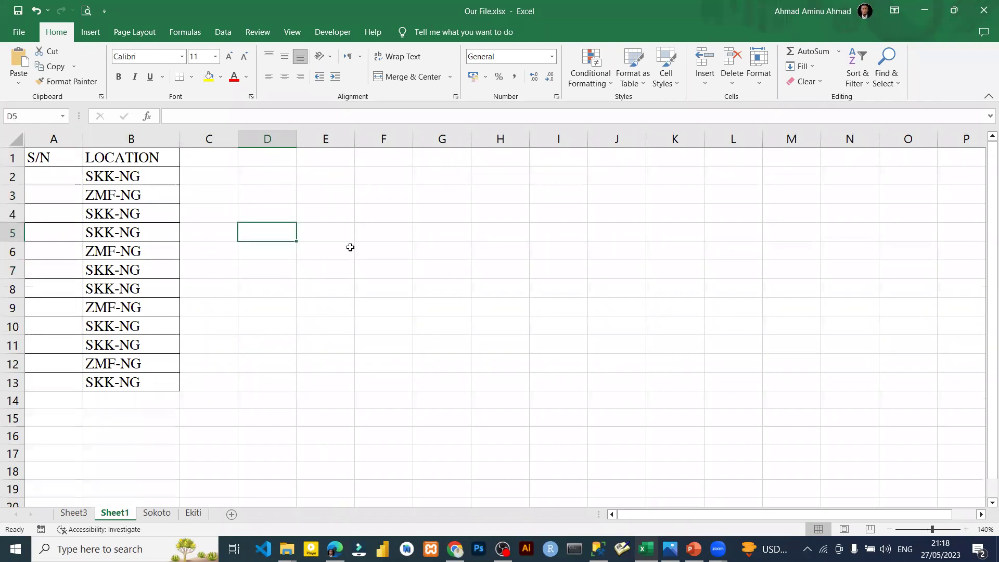
click(157, 513)
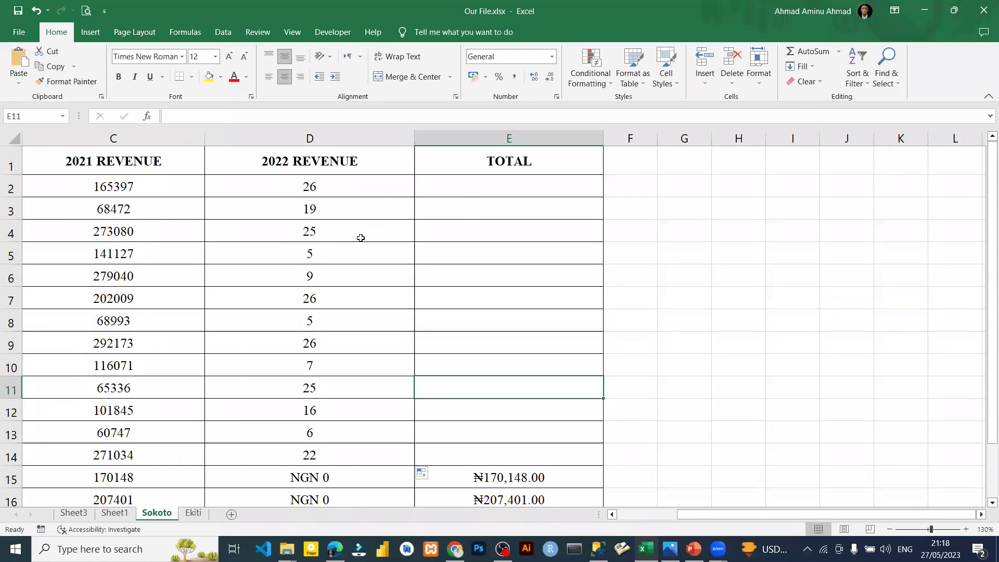
click(758, 214)
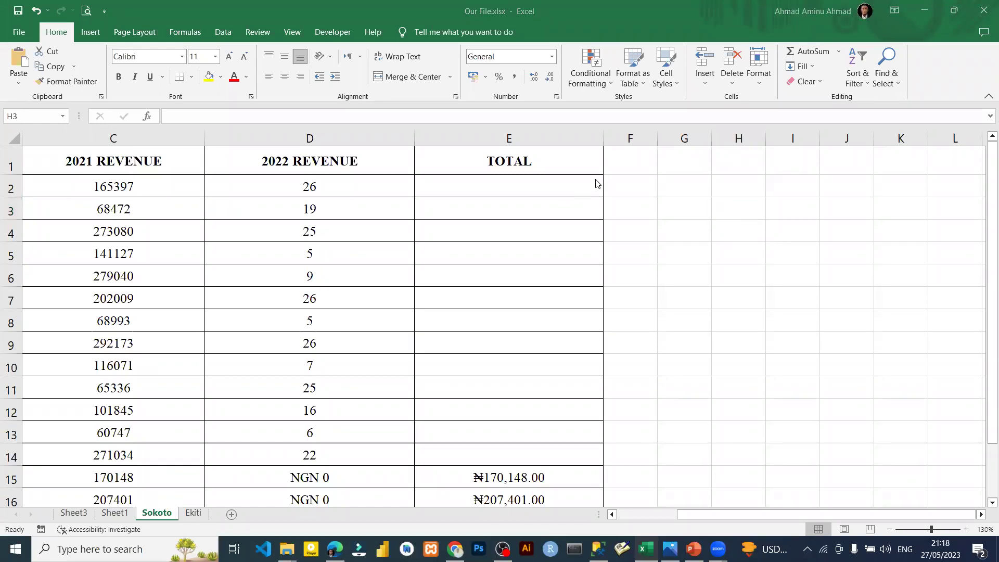
- Enter =RANDBETWEEN(1,5) in cell E2 under TOTAL
click(575, 187)
text(=RANDB)
key(Tab)
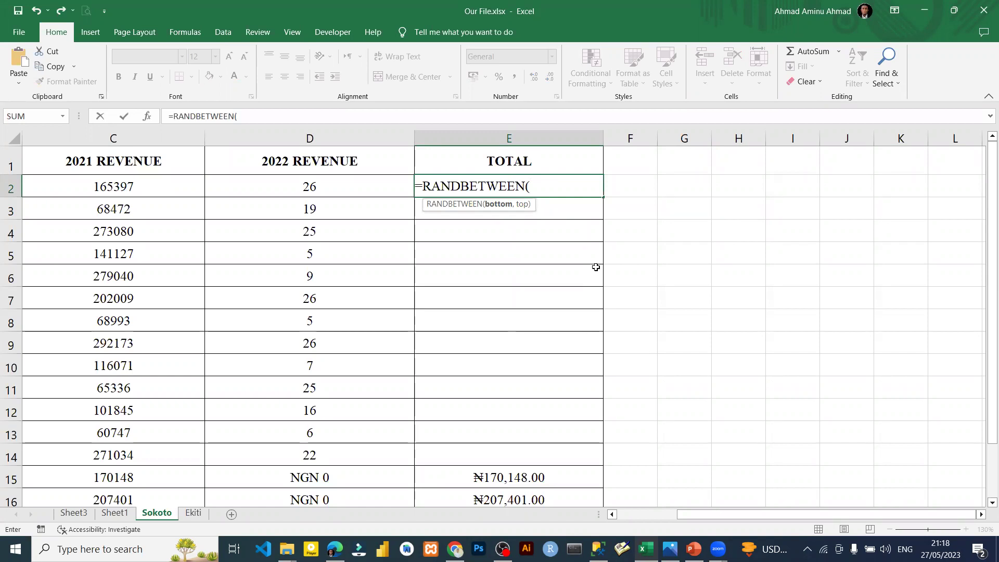
text(1,5))
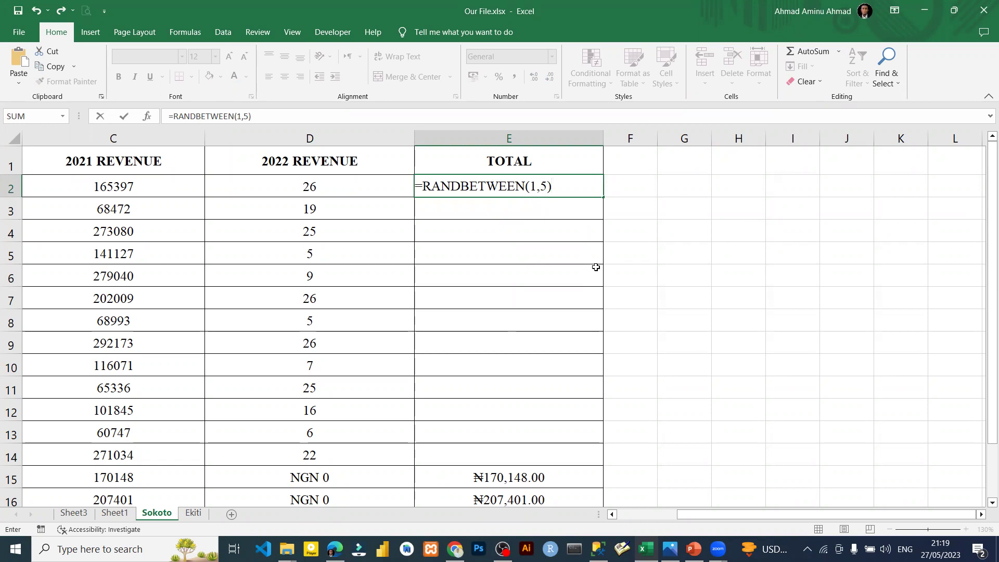
key(Return)
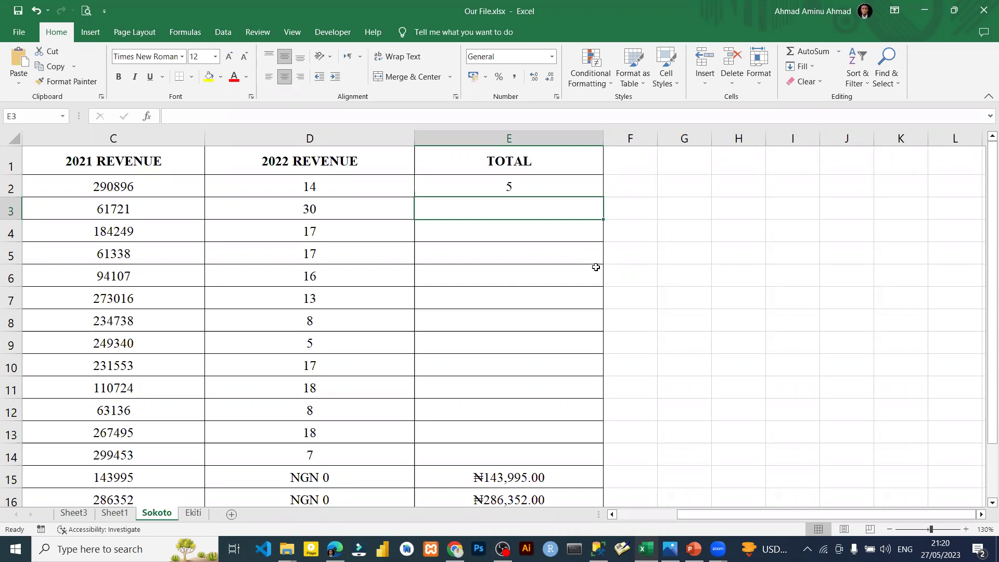
- Enter 200 in cell F2 beside the TOTAL column
click(628, 188)
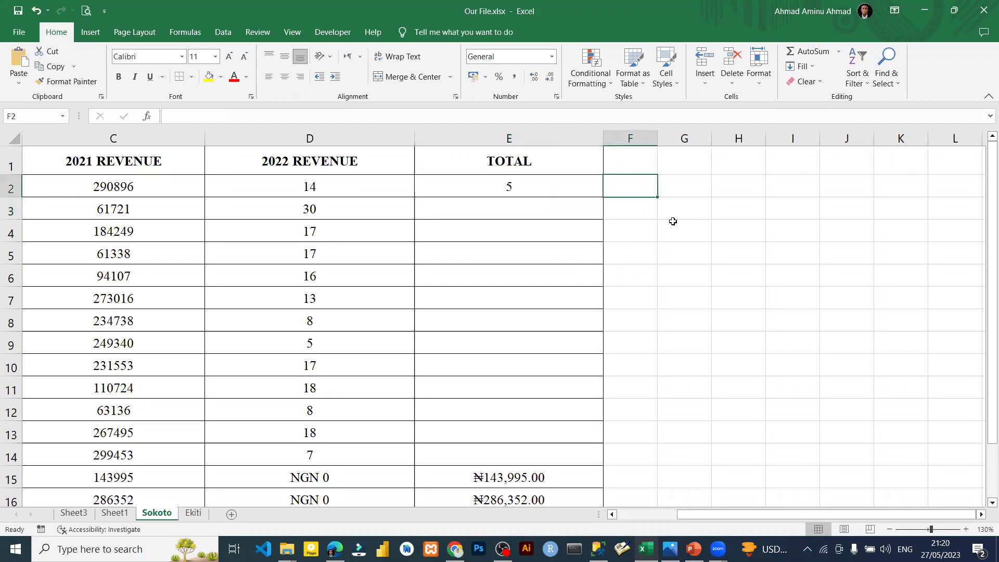
text(1)
key(ctrl+Return)
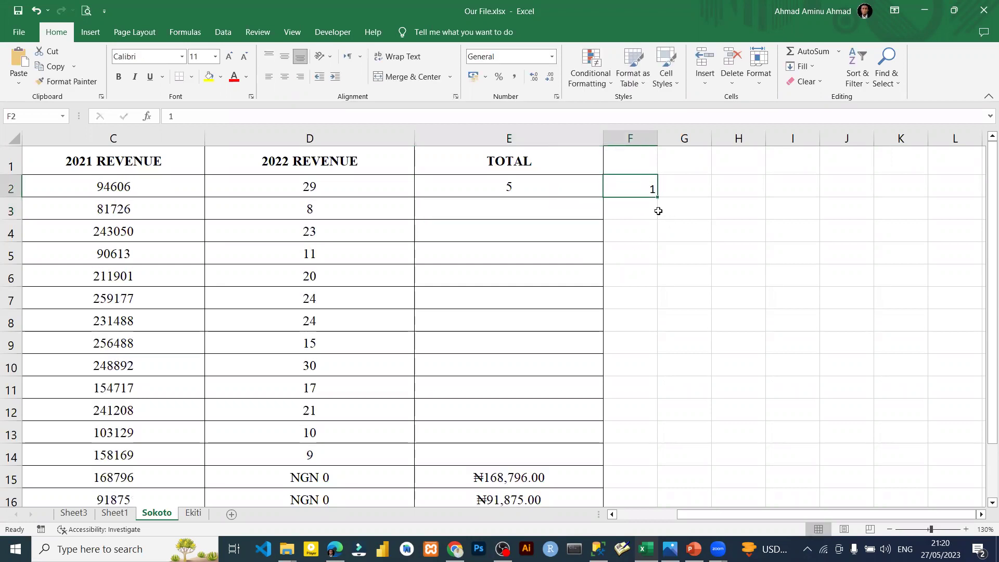
mouse_move(656, 199)
mouse_down()
mouse_move(658, 406)
mouse_move(641, 191)
mouse_up()
text(200)
key(Tab)
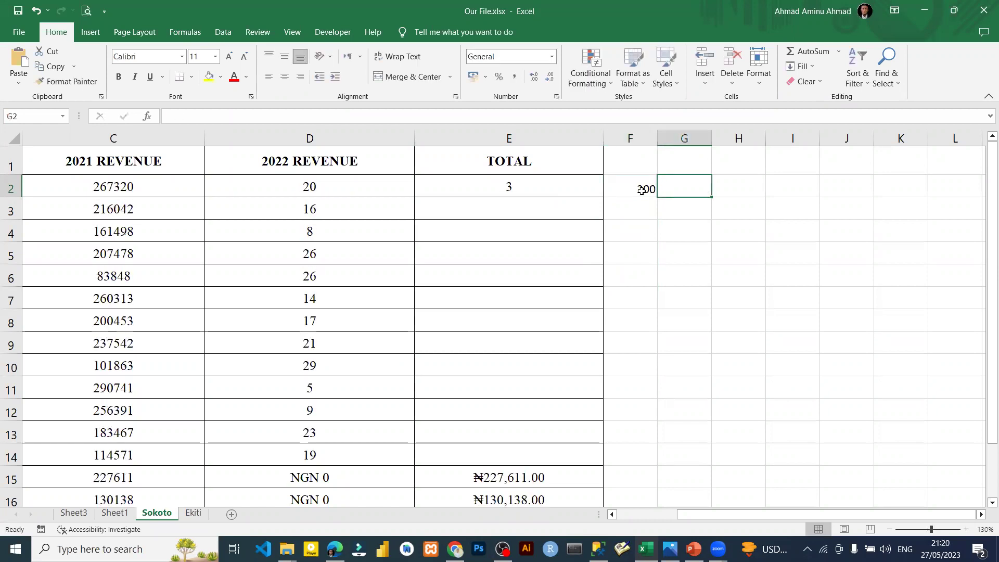
- Enter =RANDBETWEEN(1,200) in cell G2
text(=RAND)
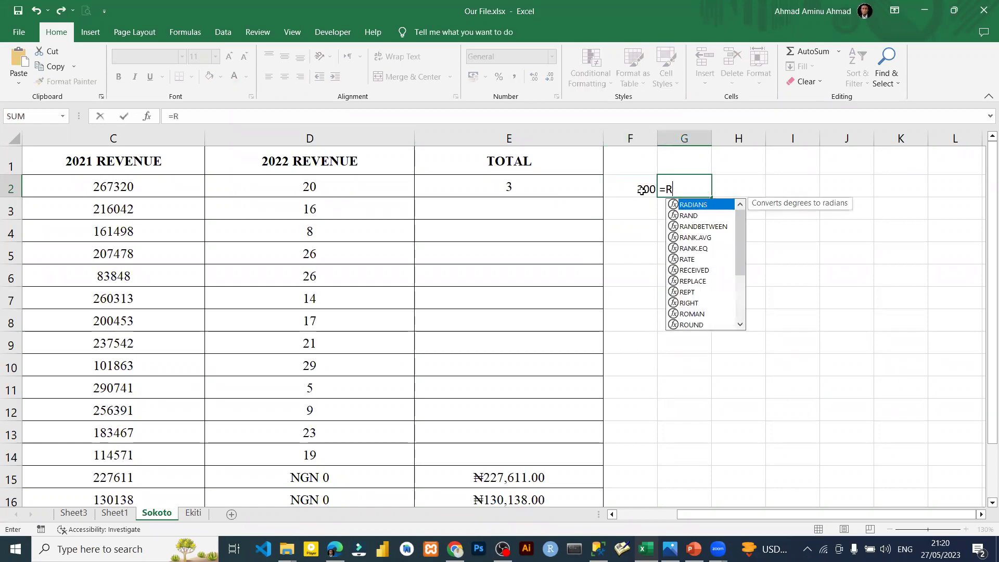
key(Down)
key(Tab)
text(1,200))
key(Return)
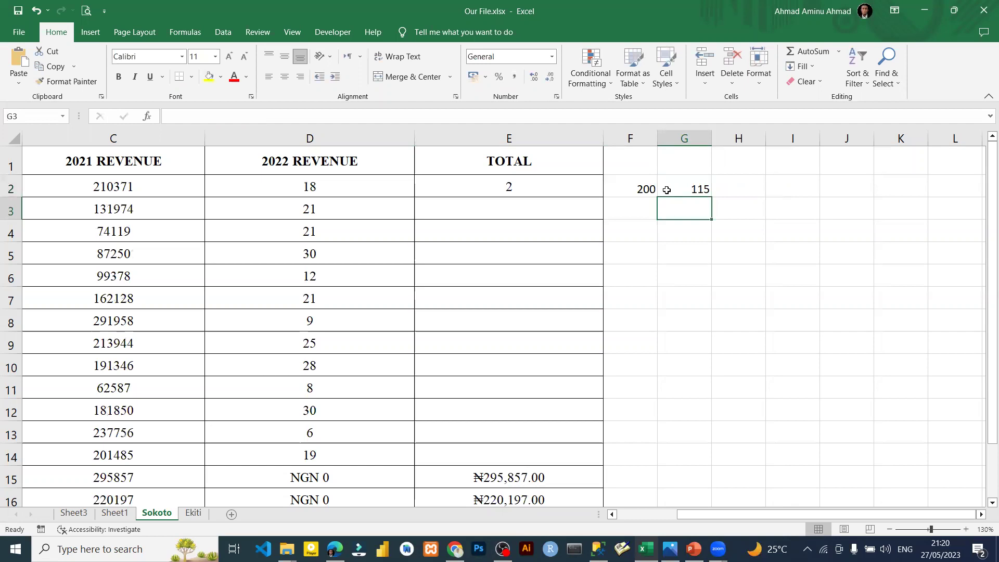
- Copy the RANDBETWEEN formula from cell G2 into cell H2
click(666, 190)
key(ctrl+c)
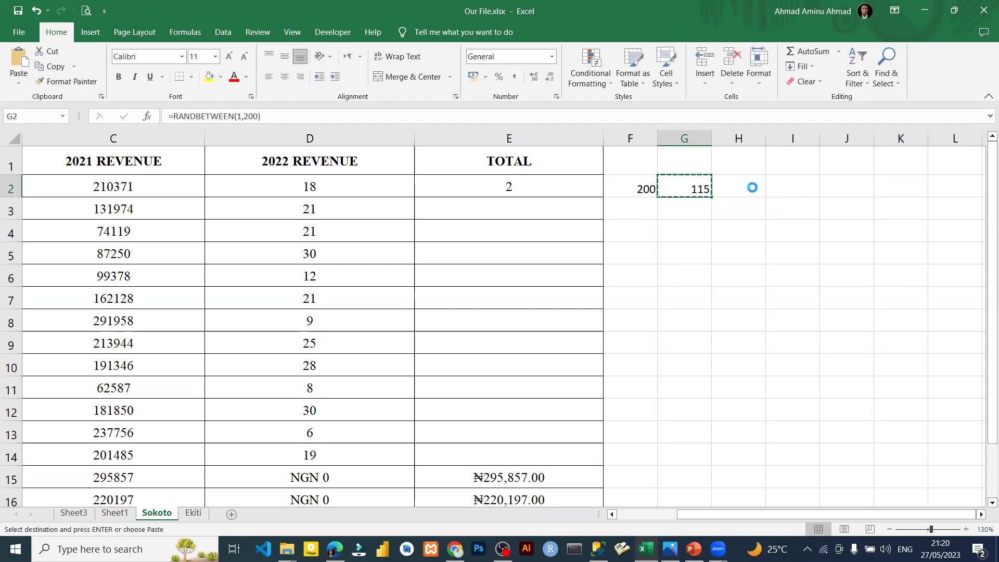
click(752, 187)
key(Return)
- Replace the G2 formula with 1 and fill column G down to row 16 as a series from 1 to 15
click(687, 187)
text(1)
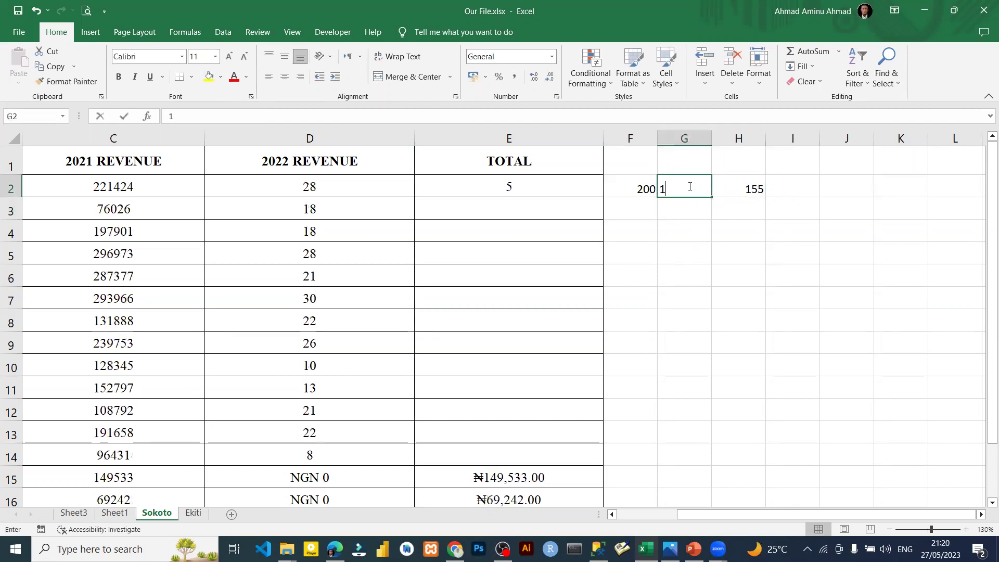
mouse_move(711, 198)
mouse_down()
mouse_move(704, 471)
mouse_move(705, 461)
mouse_up()
click(718, 473)
click(740, 414)
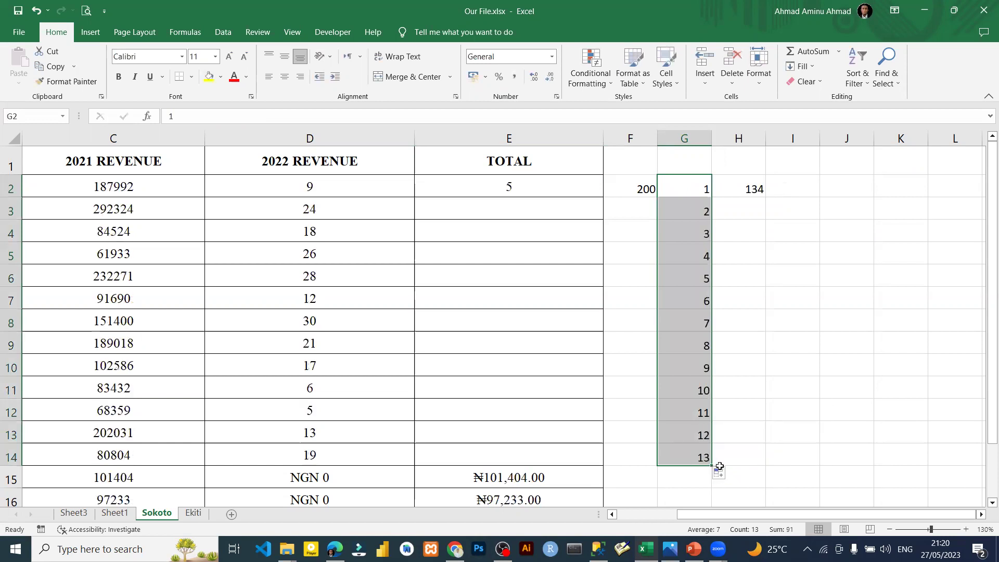
drag(711, 464, 712, 499)
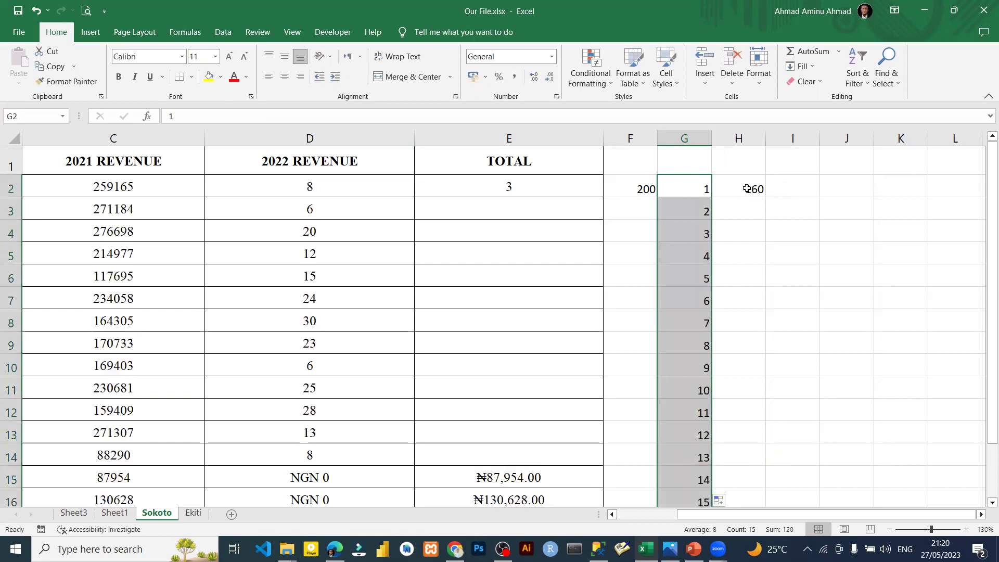
- Fill the H2 formula down column H to row 16, beside the numbered series, and look over the filled range
click(754, 191)
drag(765, 198, 752, 440)
scroll(748, 299, up, 1)
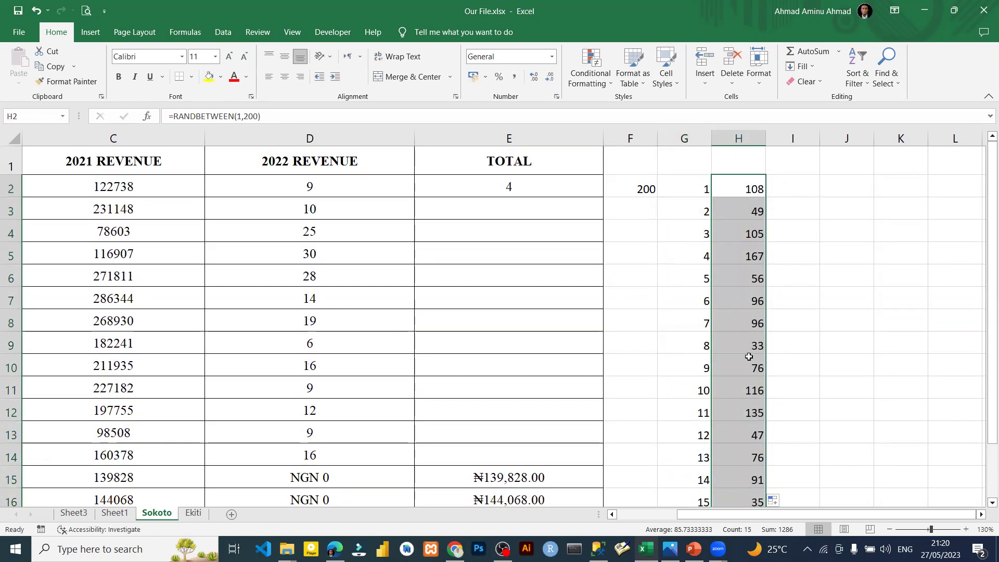
scroll(747, 358, down, 1)
scroll(747, 358, up, 1)
click(741, 188)
key(ctrl+Down)
key(ctrl+Up)
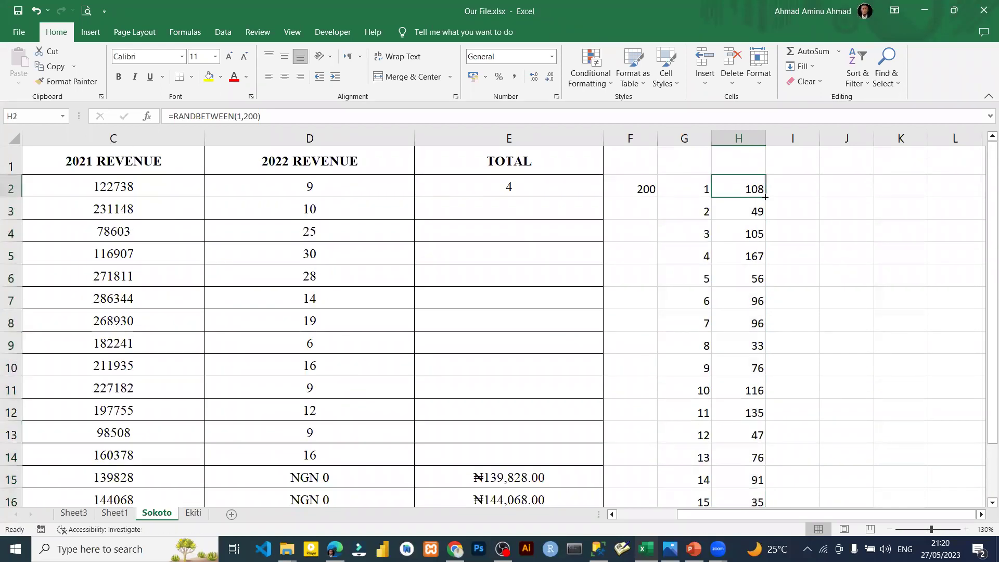
double_click(766, 198)
scroll(769, 357, down, 1)
scroll(769, 358, up, 1)
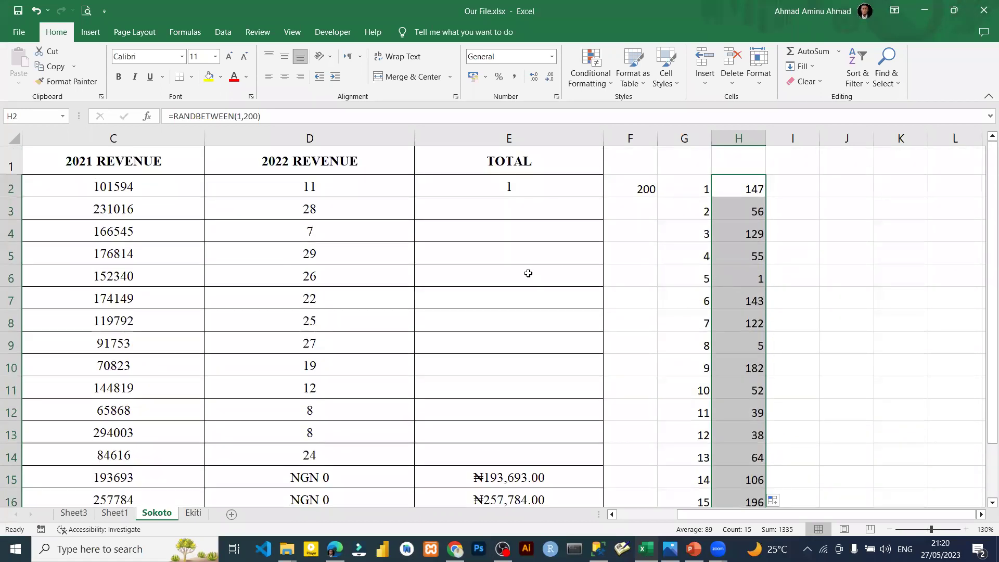
scroll(528, 273, down, 1)
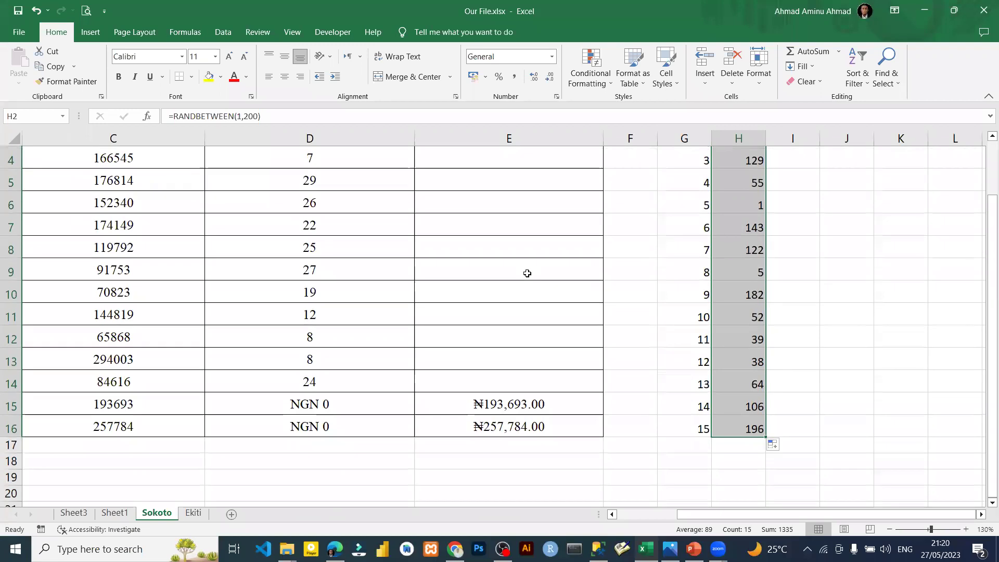
scroll(527, 273, up, 1)
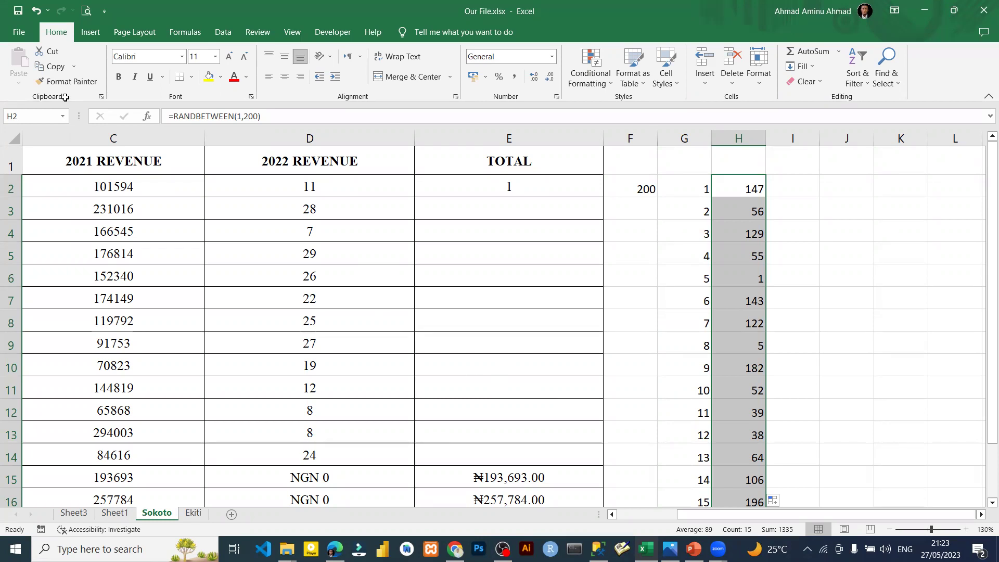
- On Sheet3, copy the stray â‚¬ prefix from the text in cell A2 and reselect that cell
click(77, 513)
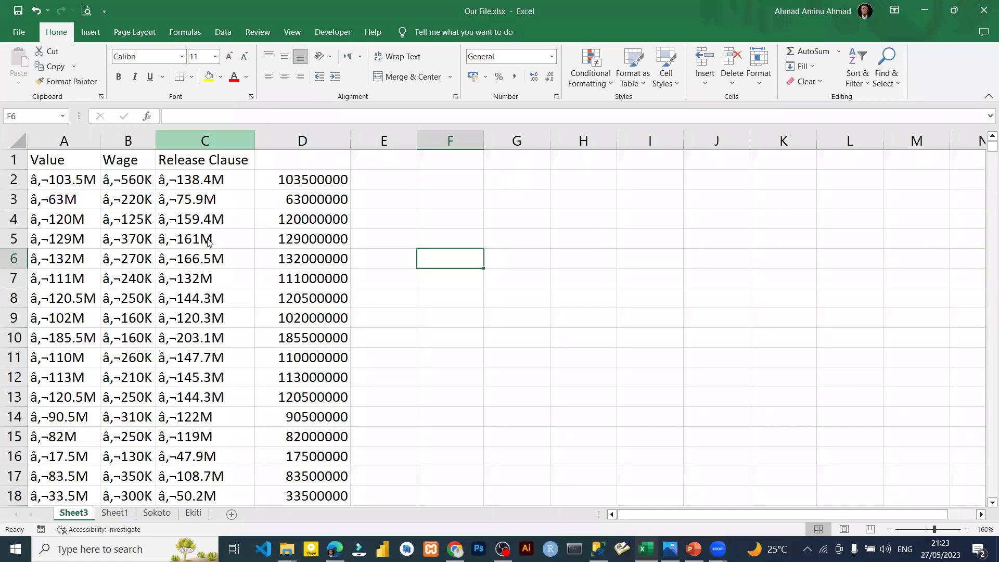
click(120, 183)
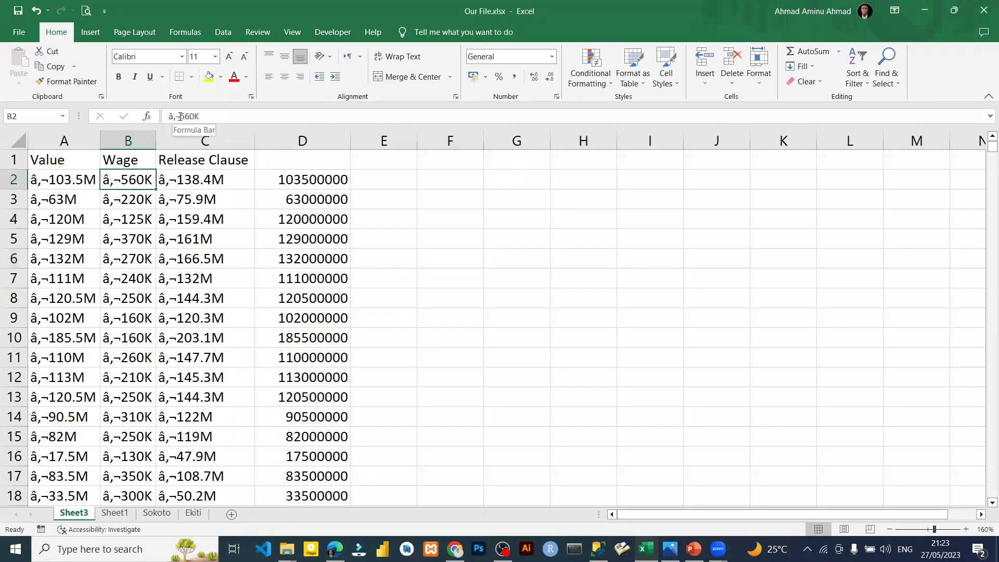
key(Left)
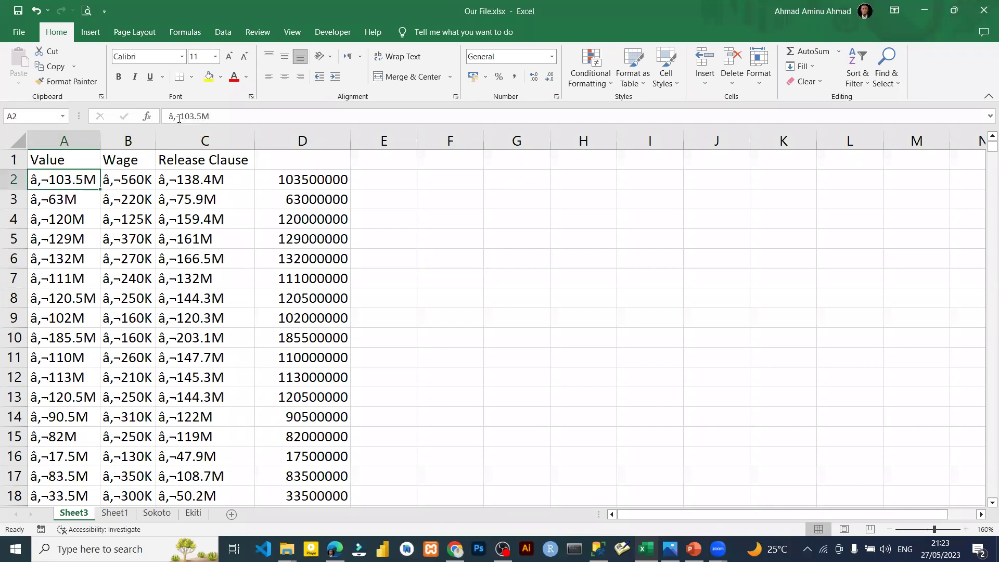
drag(179, 116, 111, 137)
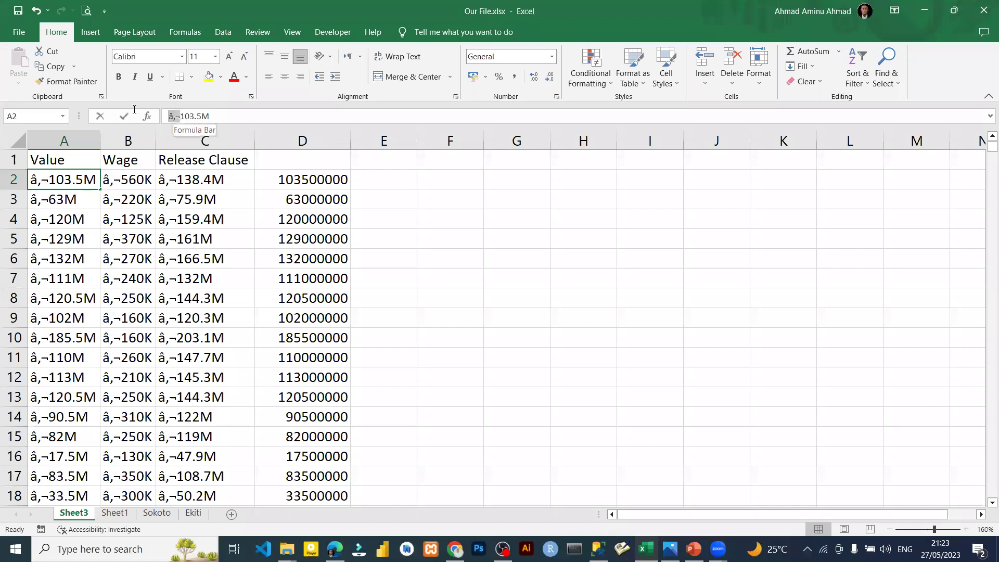
click(111, 137)
right_click(111, 140)
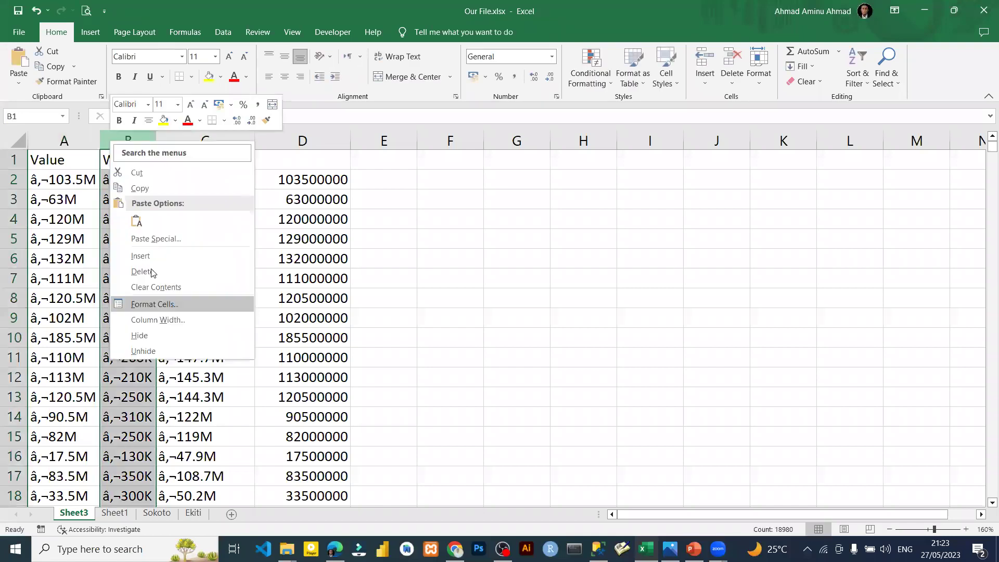
click(79, 188)
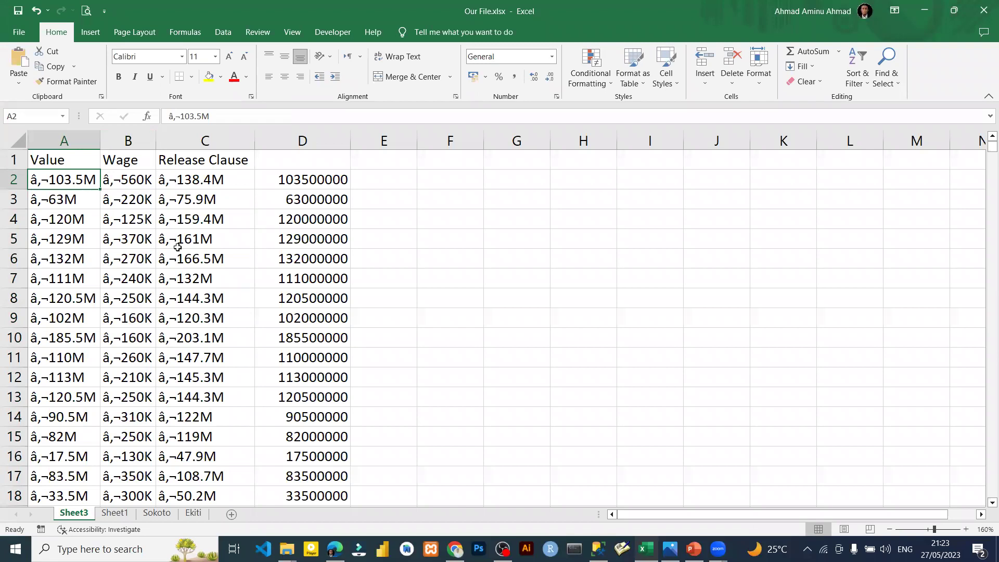
- Remove the â‚¬ prefix from all entries in the Value column from A2 down by replacing it with nothing
key(ctrl+shift+Down)
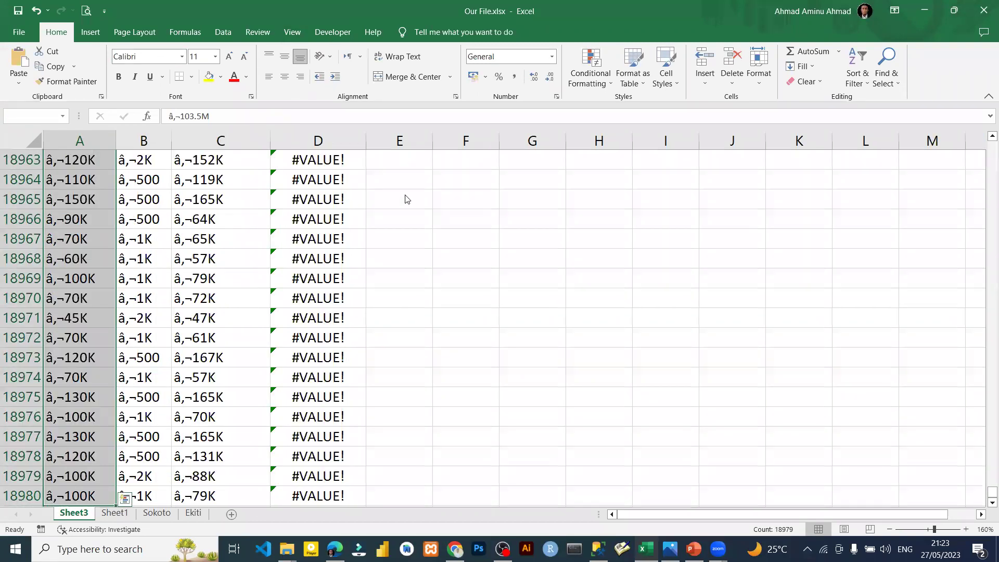
key(F5)
key(ctrl+h)
key(ctrl+v)
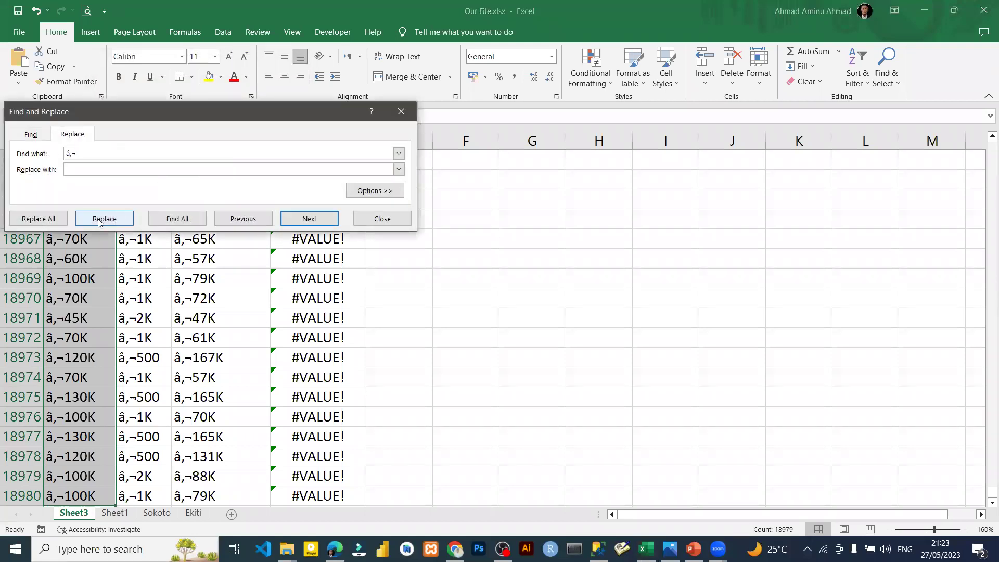
click(39, 218)
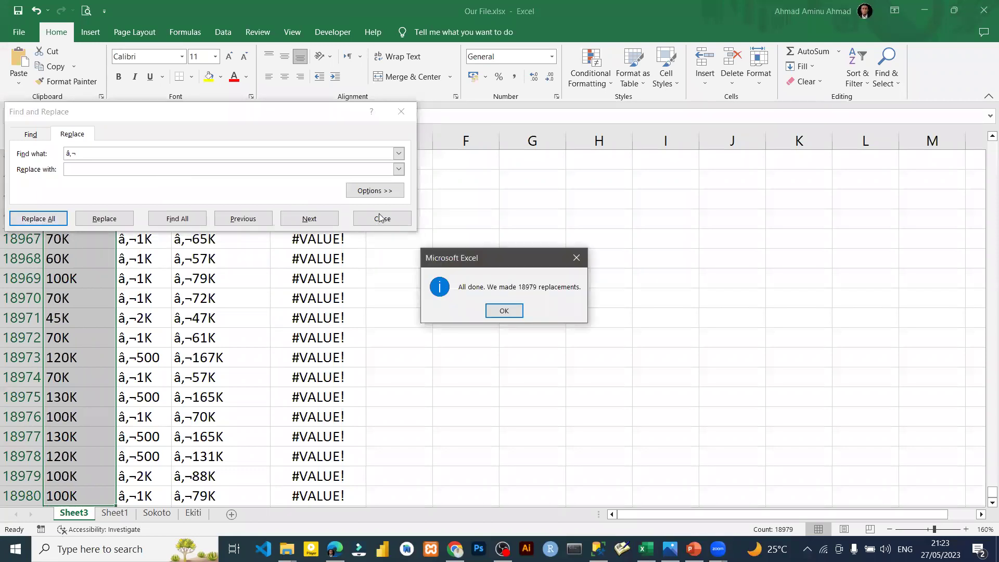
- Close the finished replacement dialogs and return to the first data row of the Value column
click(504, 310)
click(400, 115)
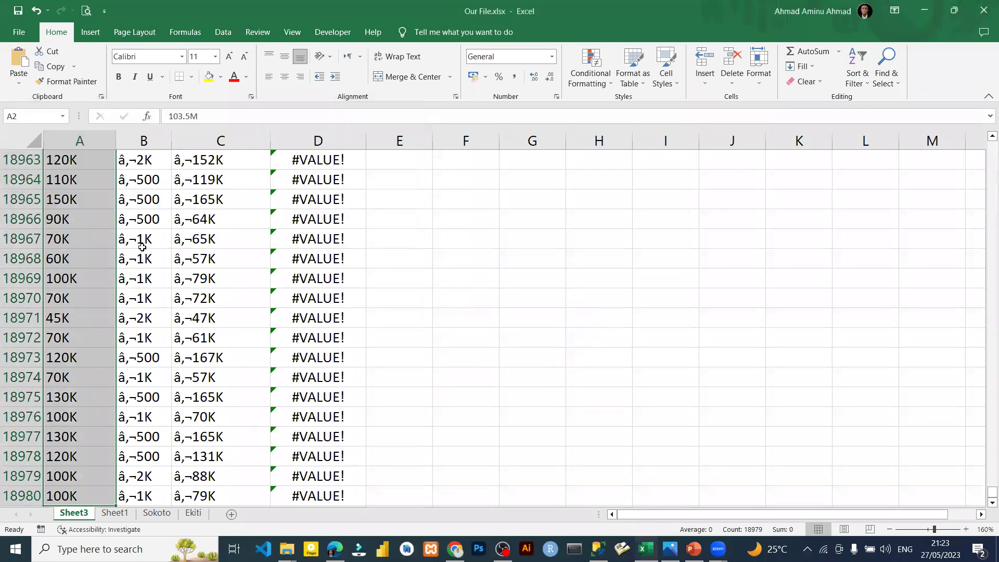
scroll(148, 246, up, 14)
click(108, 238)
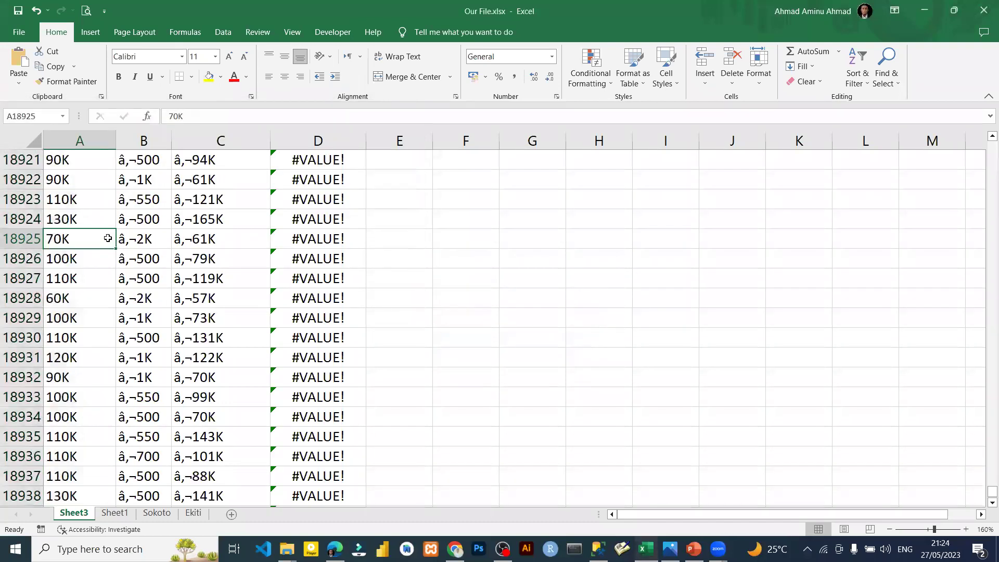
key(ctrl+Home)
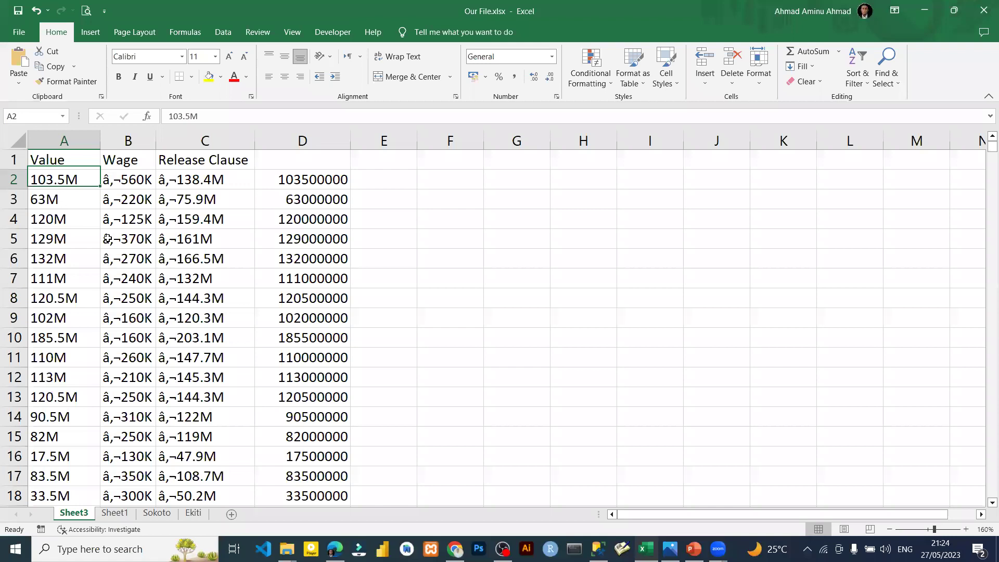
key(Right)
key(Right)
key(Right)
key(Right)
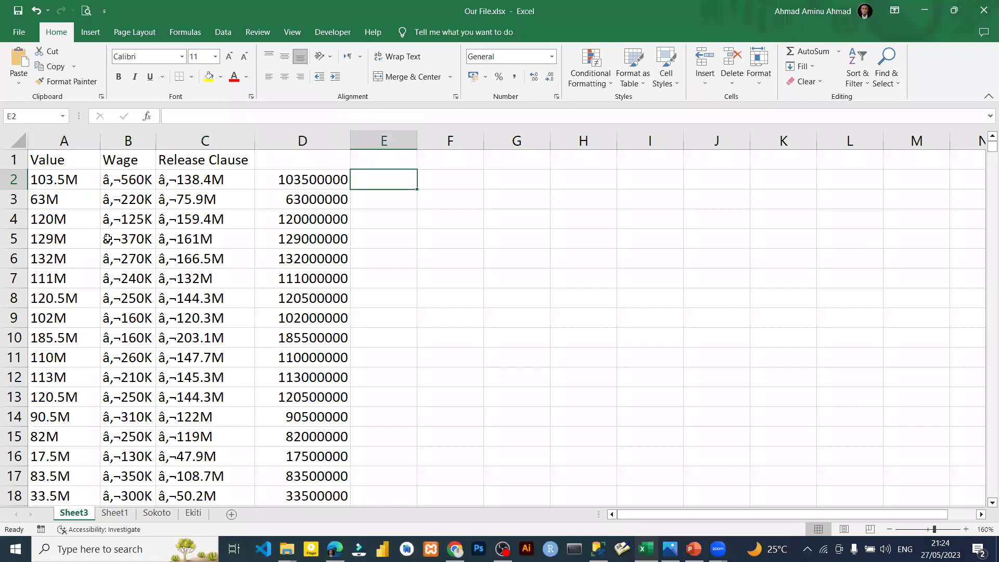
key(Left)
key(Left)
key(Left)
key(Left)
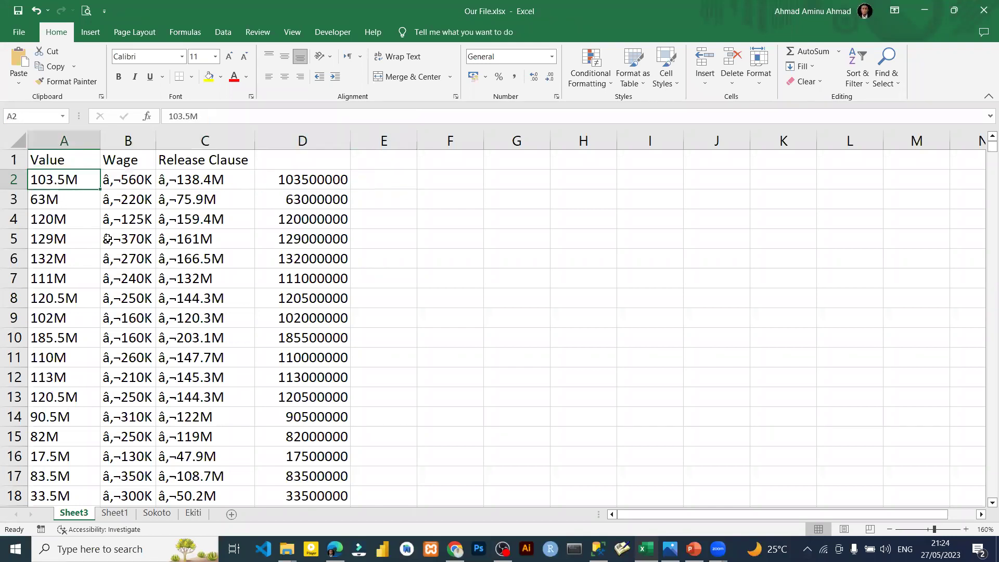
key(ctrl+shift+Down)
key(ctrl+Up)
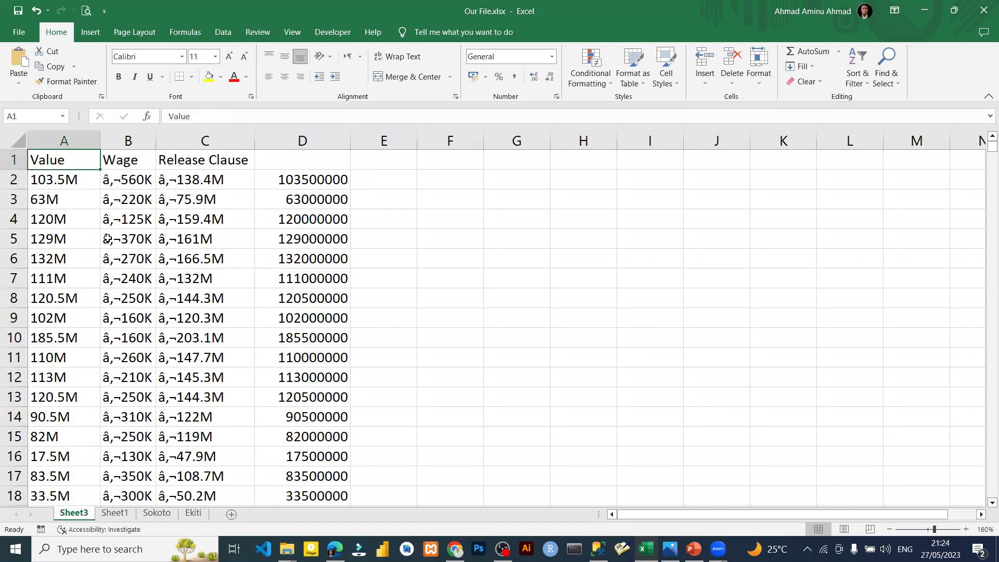
- Extract the last character of A2 into E2 with =RIGHT(A2,1) and fill the formula down column E
key(Right)
key(Right)
key(Right)
key(Right)
key(Down)
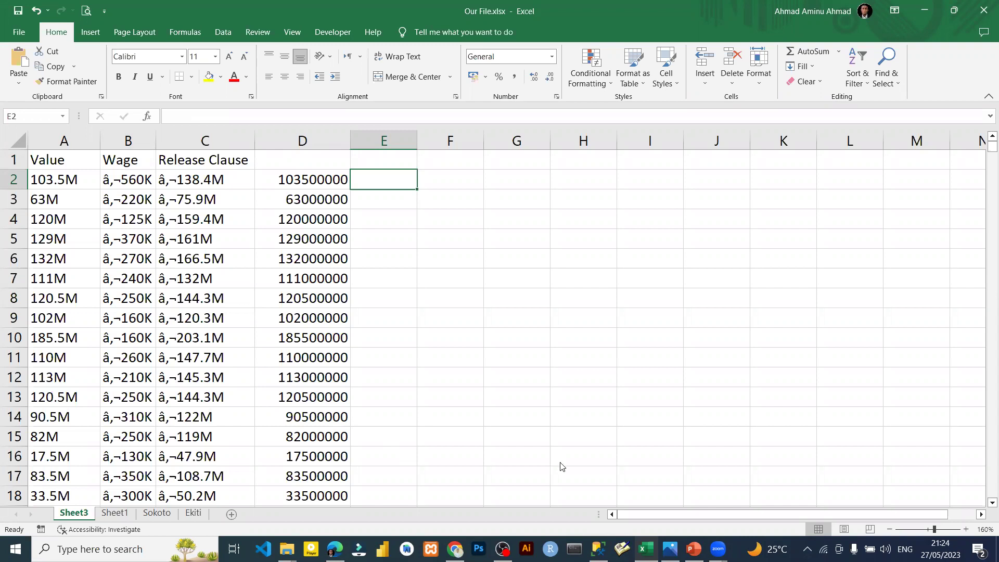
click(502, 549)
text(=)
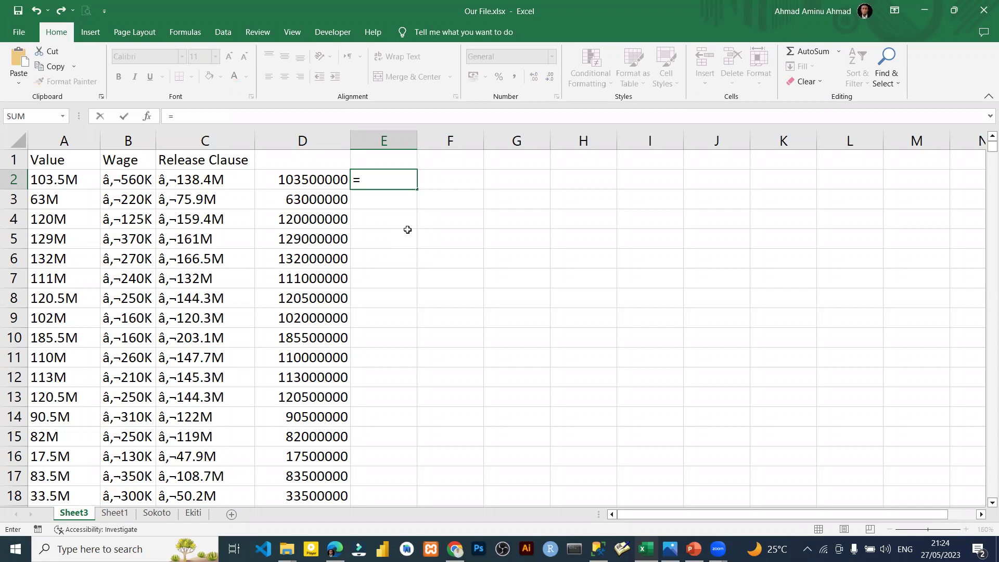
text(RI)
key(Tab)
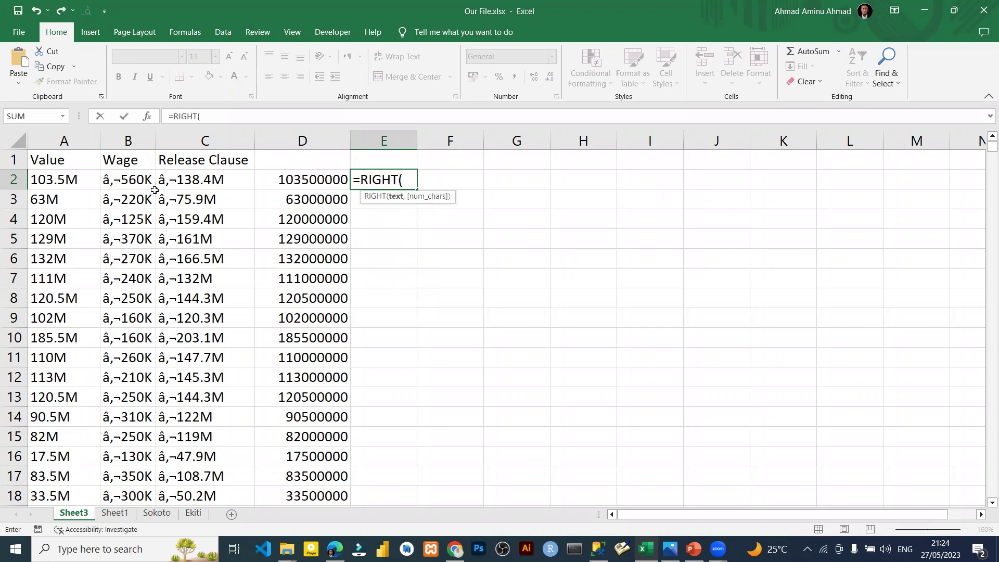
click(90, 180)
text(,)
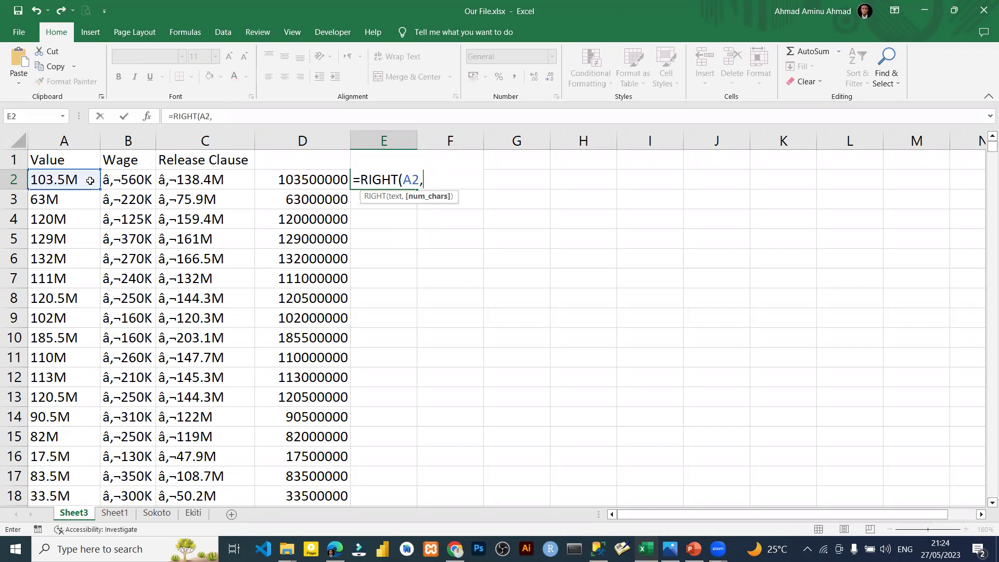
text(1))
key(ctrl+Return)
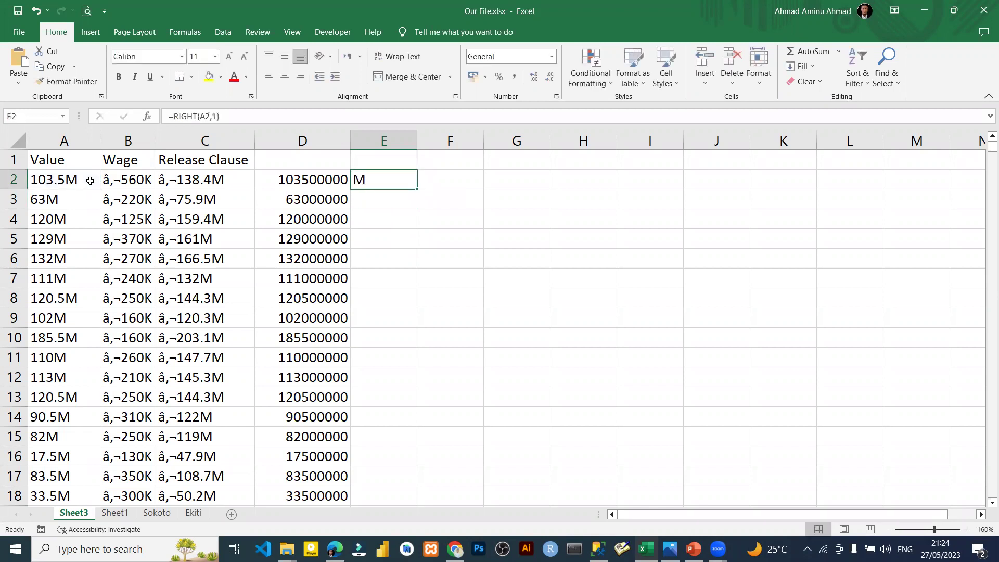
double_click(417, 189)
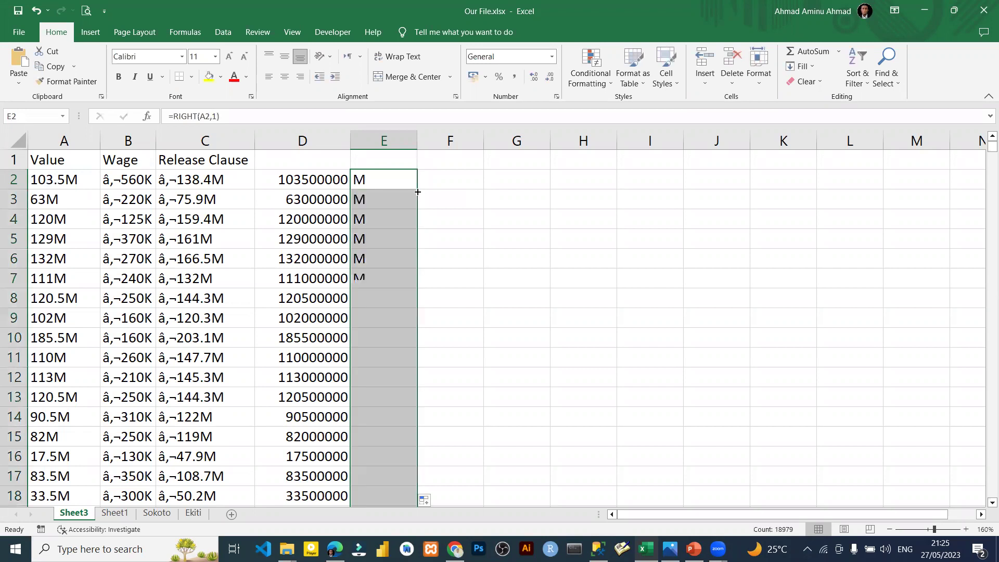
- Count the M suffixes from column E in cell F2 with =COUNTIF(E2:E18980,"M")
click(463, 187)
text(=COUNTIF()
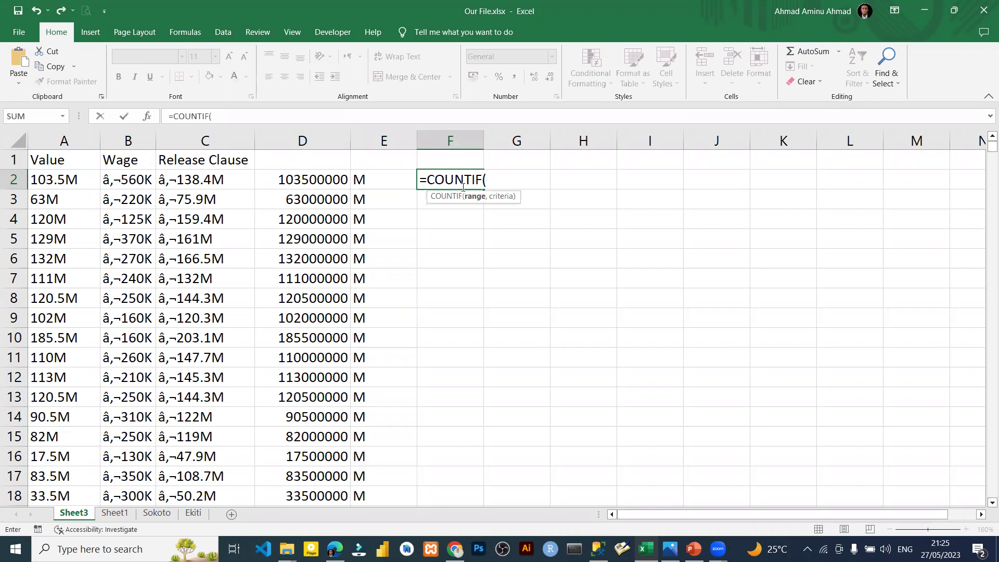
click(371, 181)
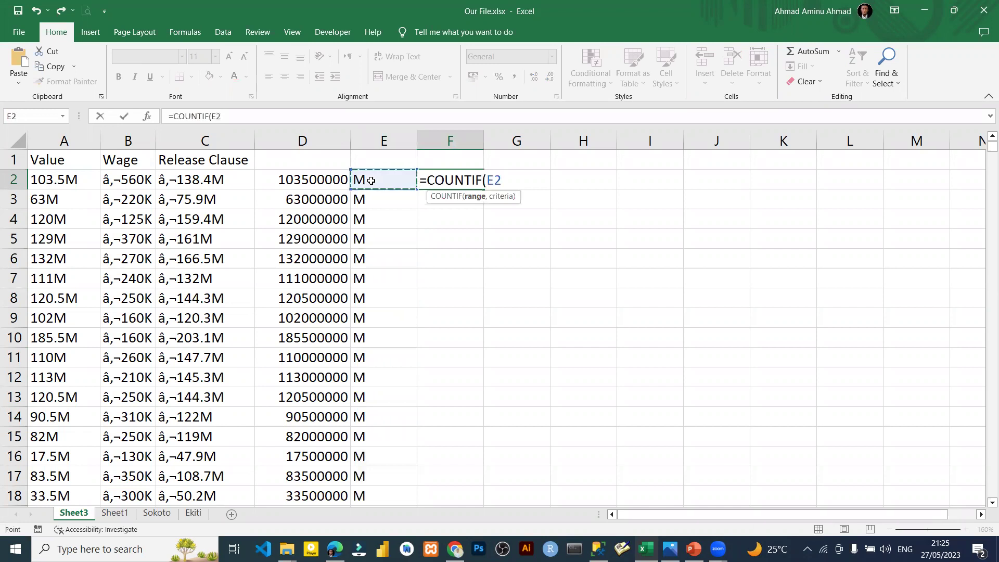
key(ctrl+shift+Down)
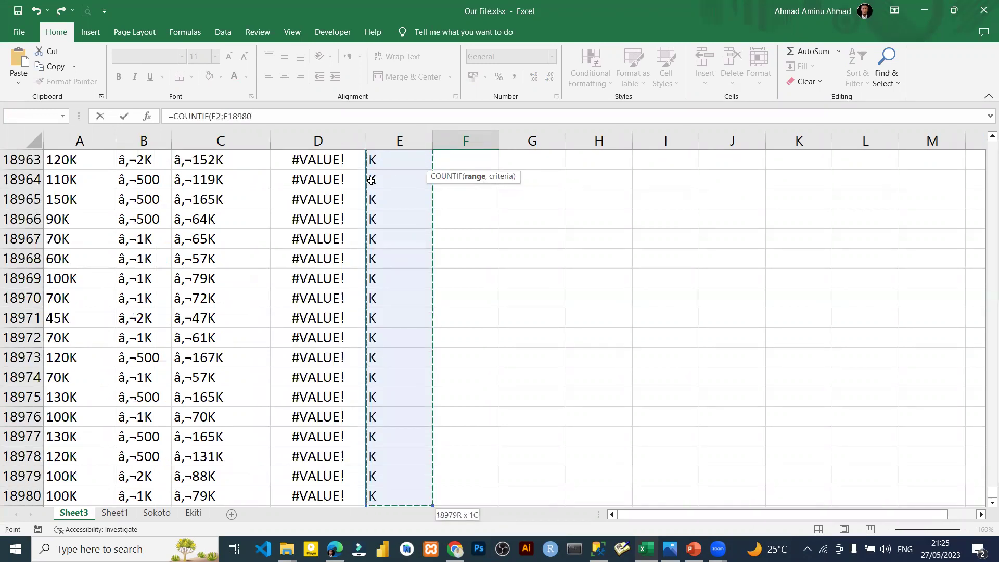
text(,"M"))
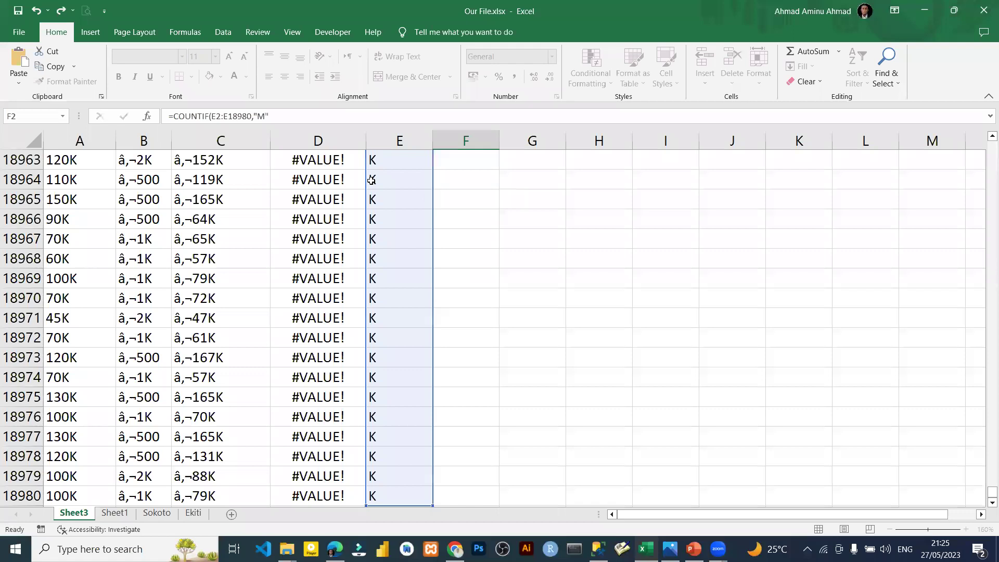
key(ctrl+Return)
key(Up)
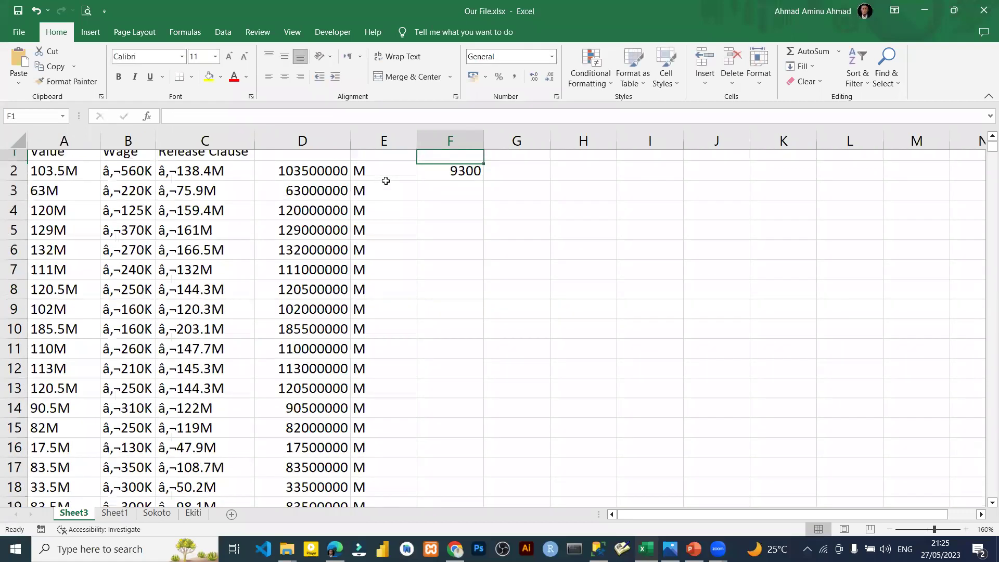
click(386, 180)
key(Right)
key(Left)
key(Left)
key(Left)
key(Left)
key(Left)
key(Right)
key(Right)
key(Right)
key(Right)
key(Right)
key(Right)
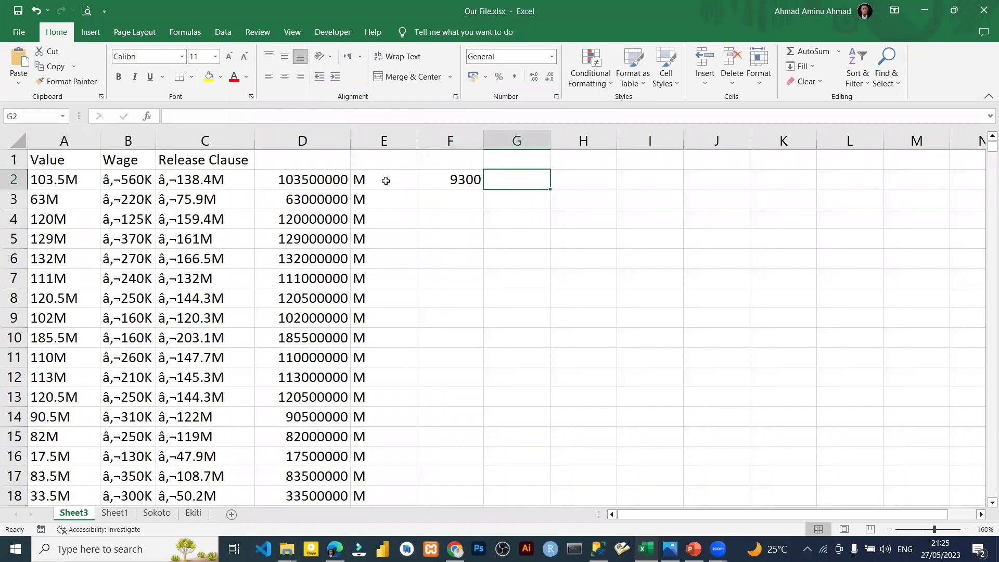
- Label H1 as COUNTA and count all Value entries in H2 with =COUNTA(A2:A18980)
key(Right)
key(Up)
text(COUNTA)
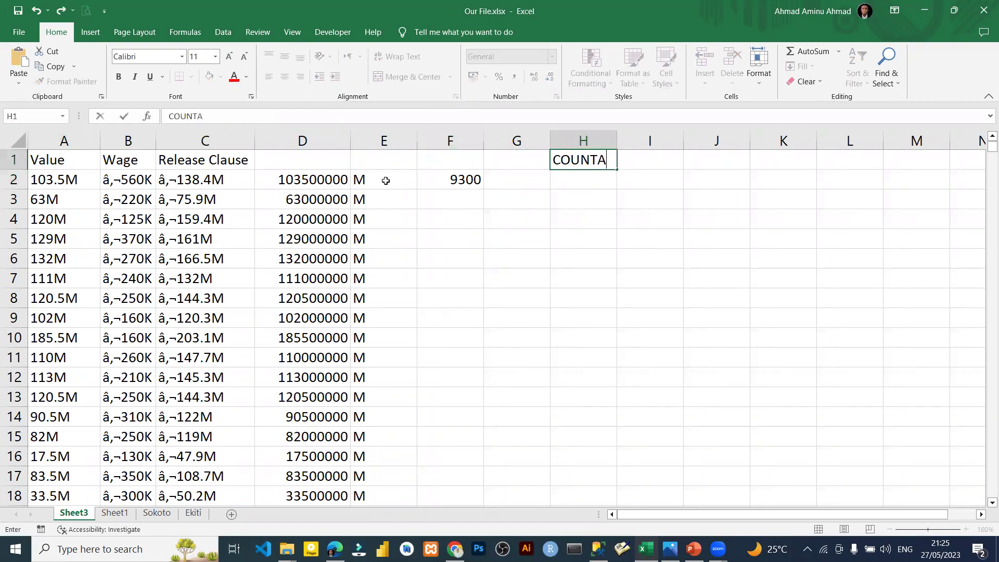
key(Return)
text(-)
key(BackSpace)
text(=)
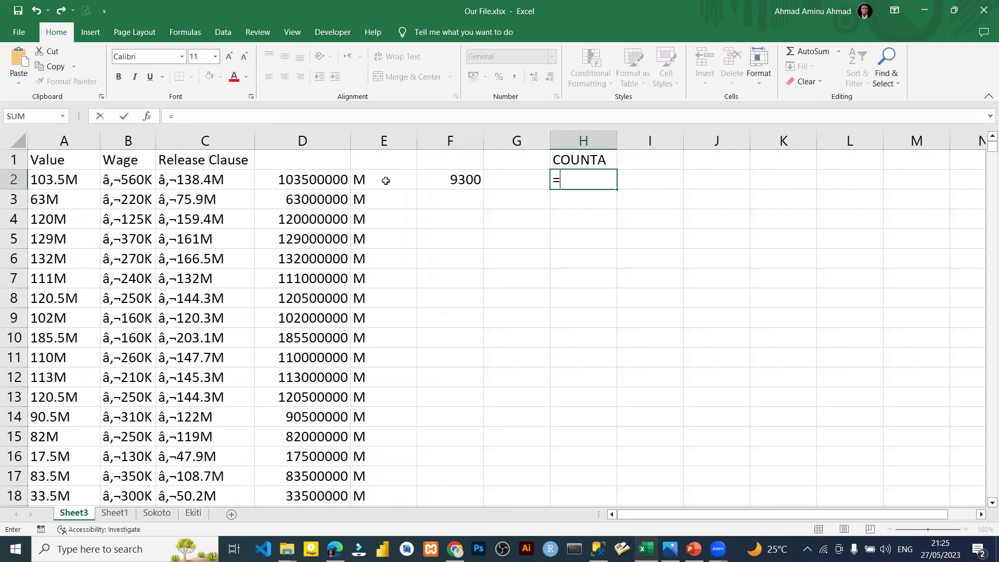
text(COUNTA()
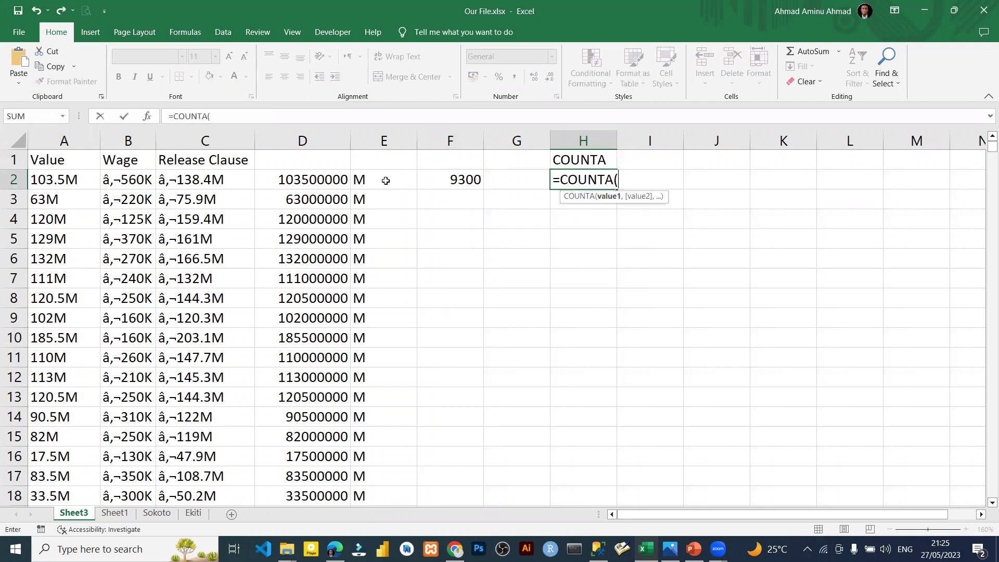
click(62, 176)
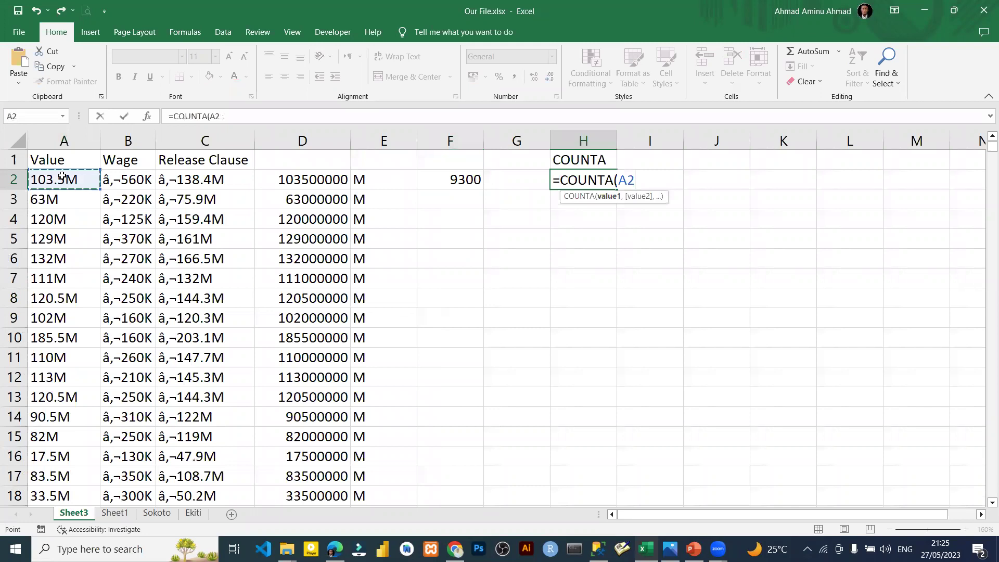
key(ctrl+shift+Down)
key(Return)
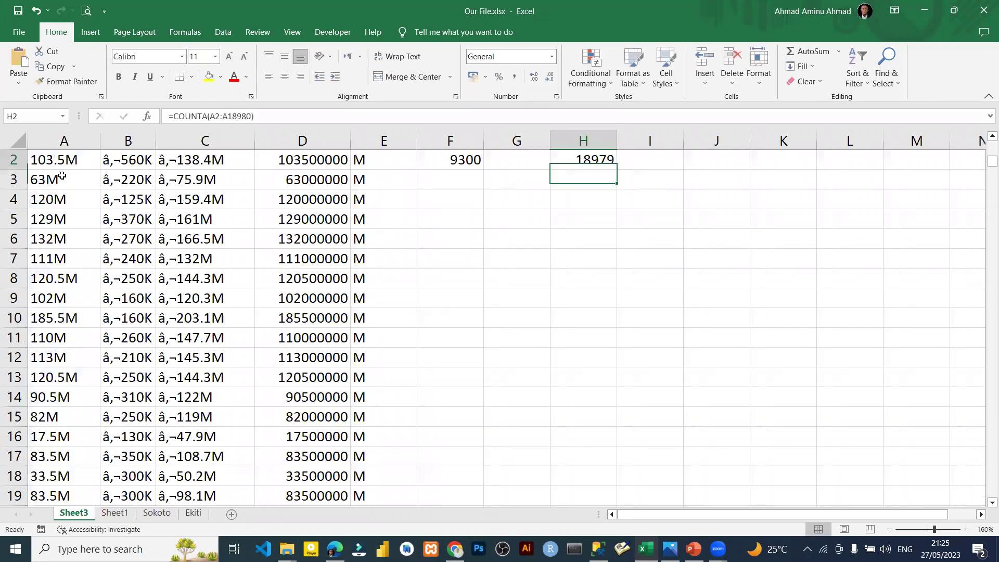
- Calculate the number of non-M entries in G2 with =H2-F2 and review the formulas in E2, F2 and G2
key(Left)
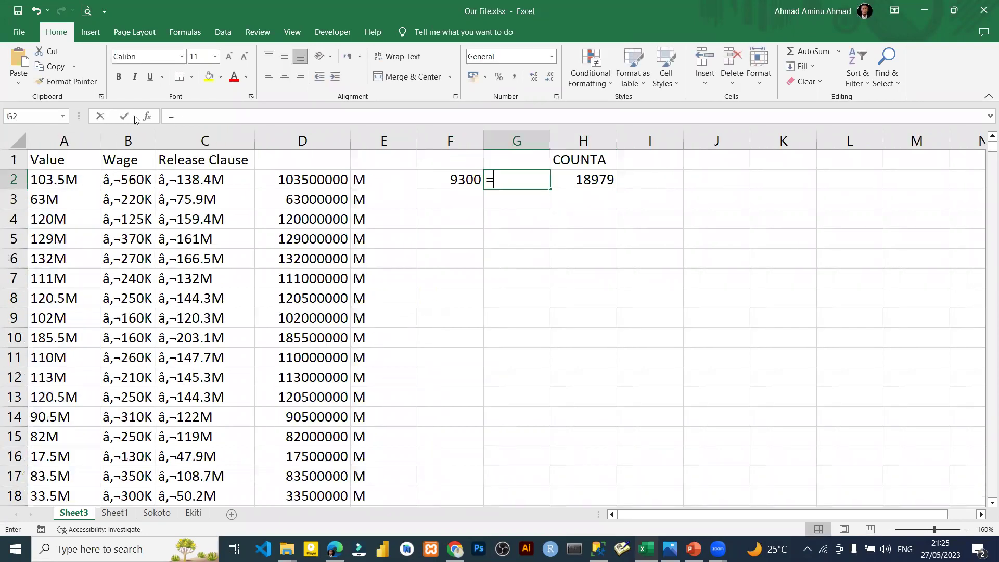
text(=)
click(571, 183)
text(-)
click(463, 181)
key(Return)
click(522, 186)
click(452, 180)
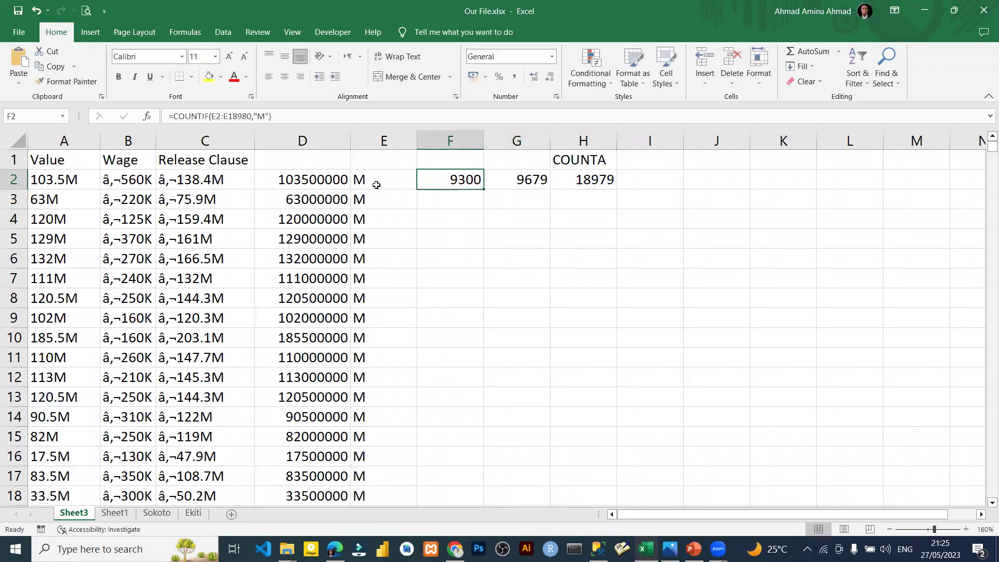
click(376, 185)
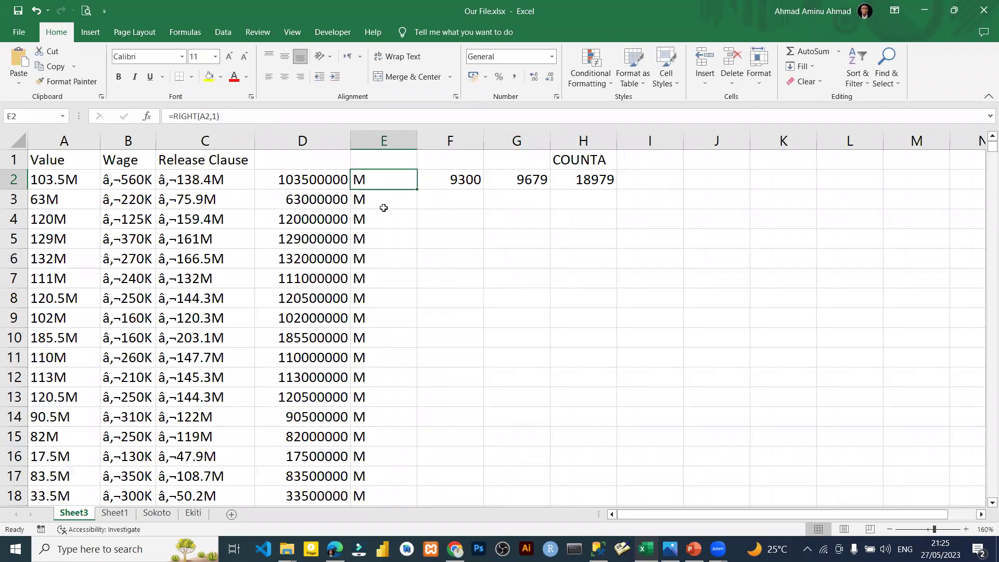
click(461, 181)
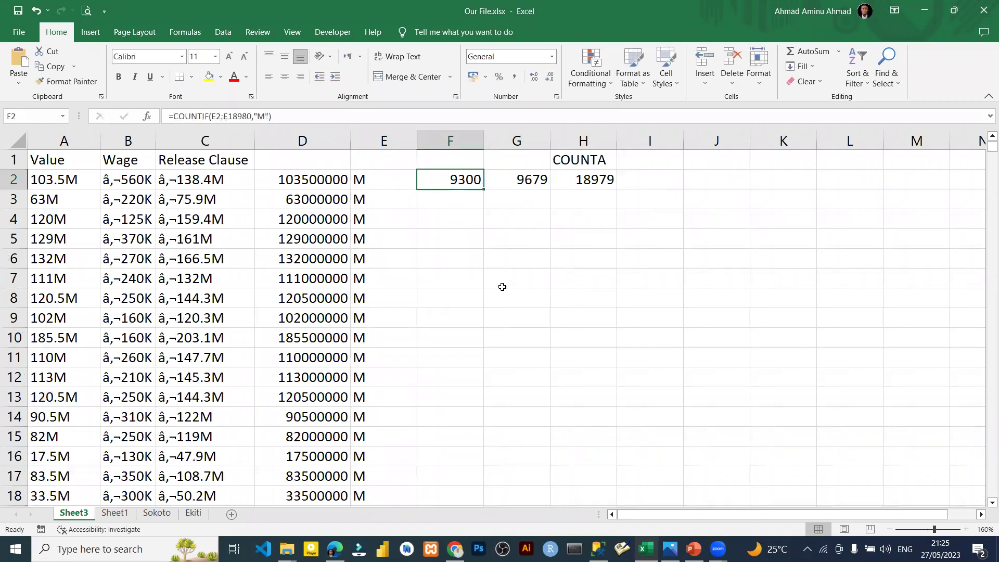
click(526, 179)
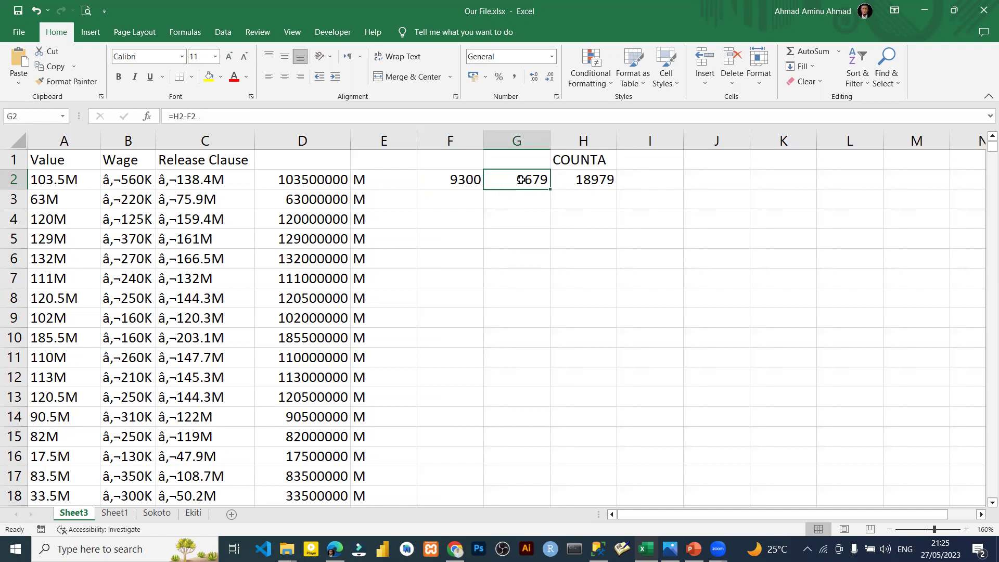
click(460, 193)
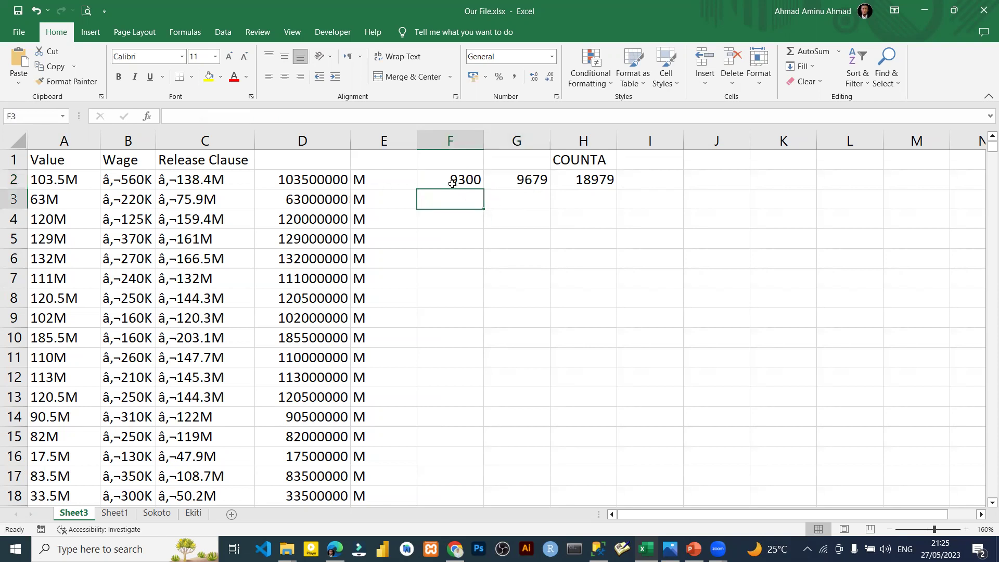
key(F2)
text(=COUNIF)
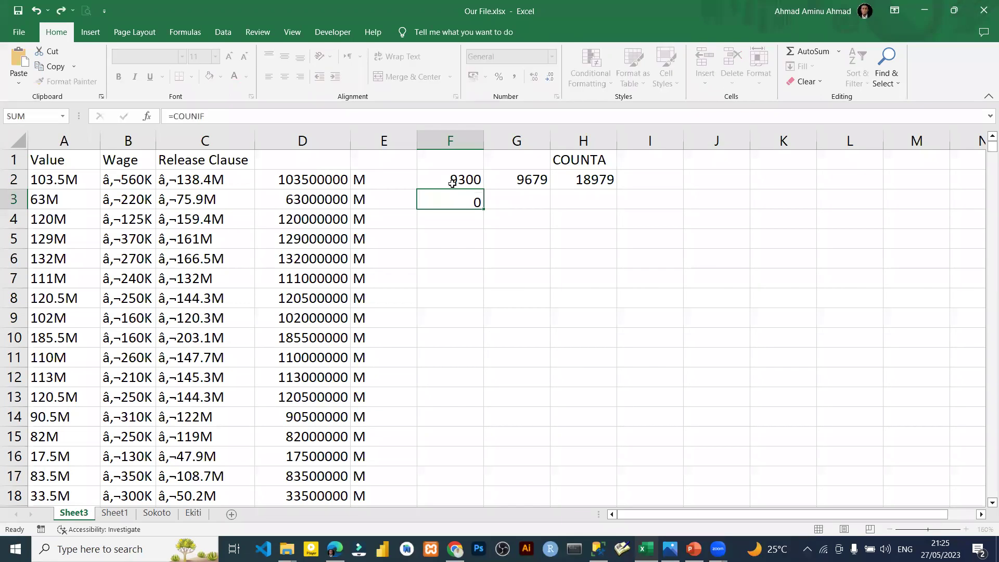
key(Tab)
key(Left)
text(=COUNT)
key(BackSpace)
text(TIF()
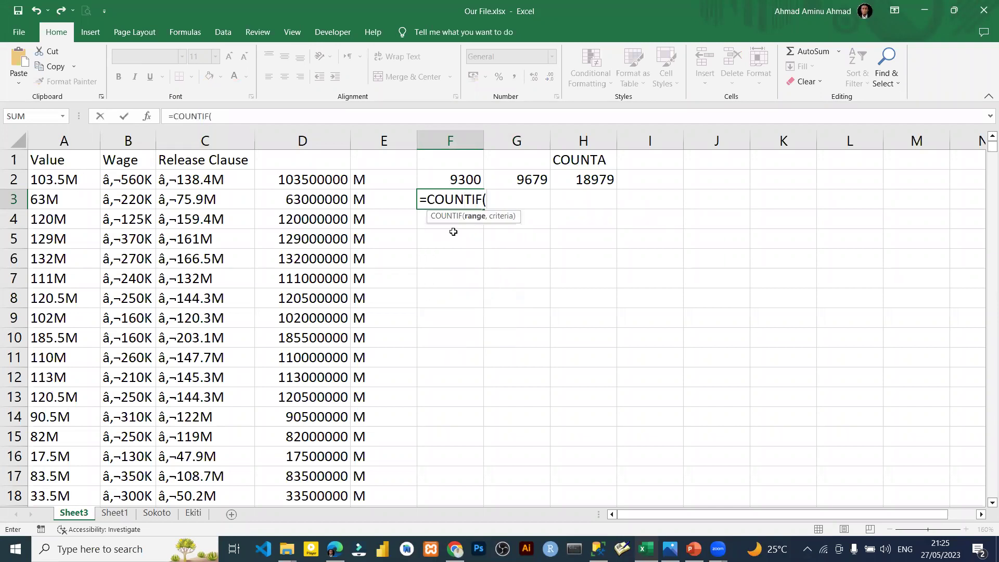
key(BackSpace)
key(BackSpace)
key(BackSpace)
key(BackSpace)
key(BackSpace)
key(BackSpace)
key(BackSpace)
key(BackSpace)
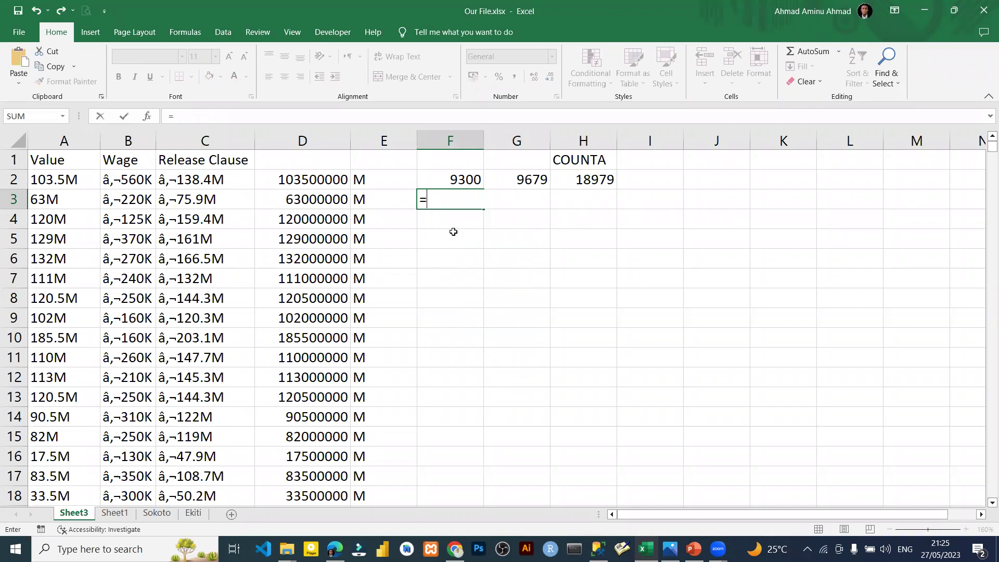
key(Escape)
- Insert a blank column between the extracted suffixes in column E and the count formulas, and open its second-row cell for entry
click(436, 140)
right_click(436, 139)
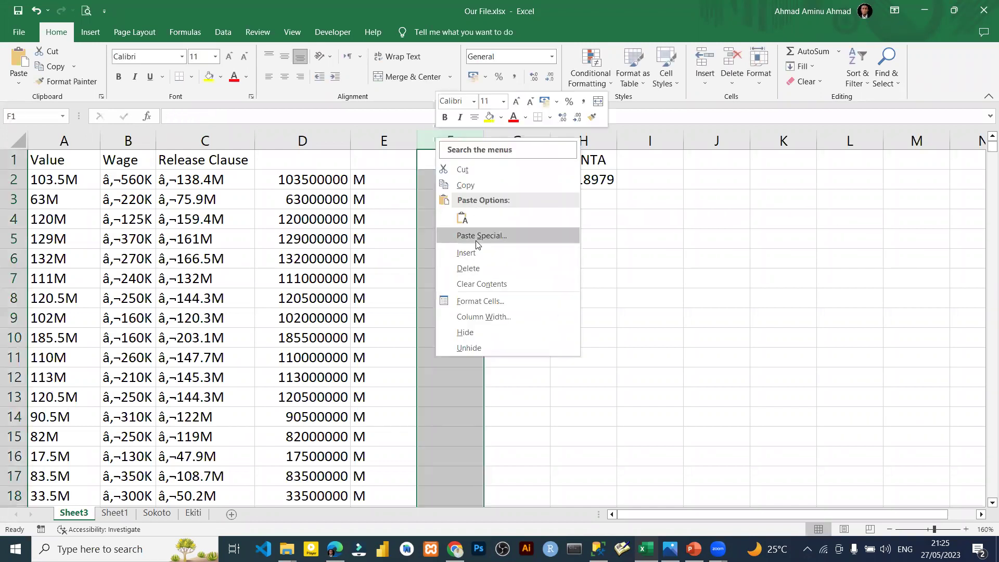
click(474, 252)
click(427, 178)
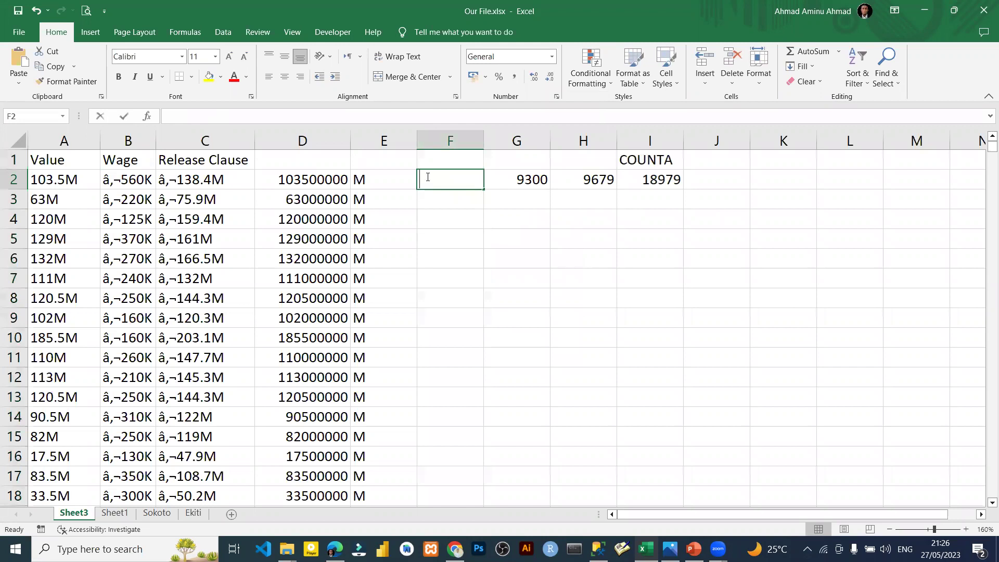
text(=)
key(BackSpace)
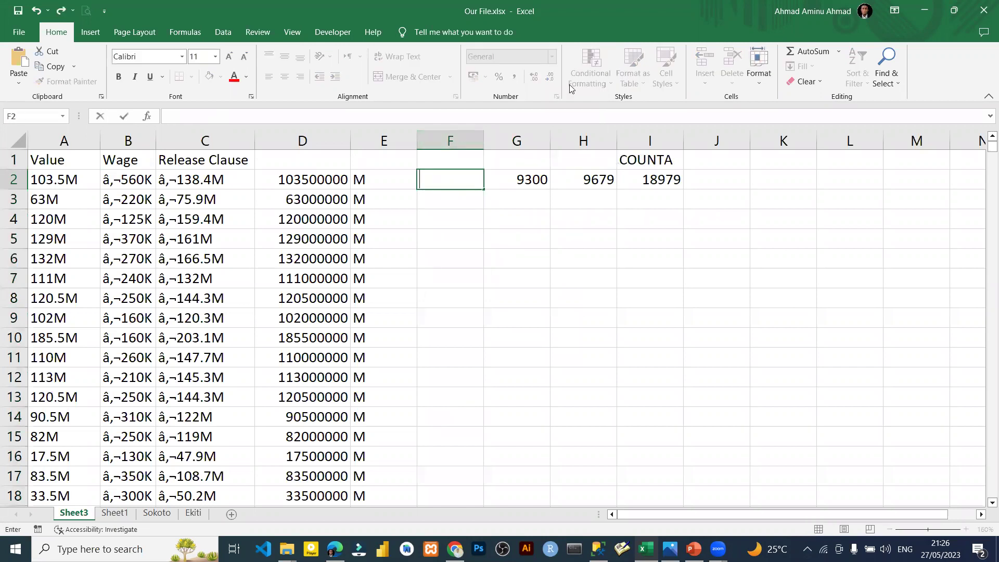
- Delete the blank column F inserted between the extracted suffixes and the count formulas
click(450, 139)
right_click(456, 139)
key(d)
- Enter =COUNTIF(A2:A18980,"K") in cell F3 to count K entries in the Value column
click(474, 200)
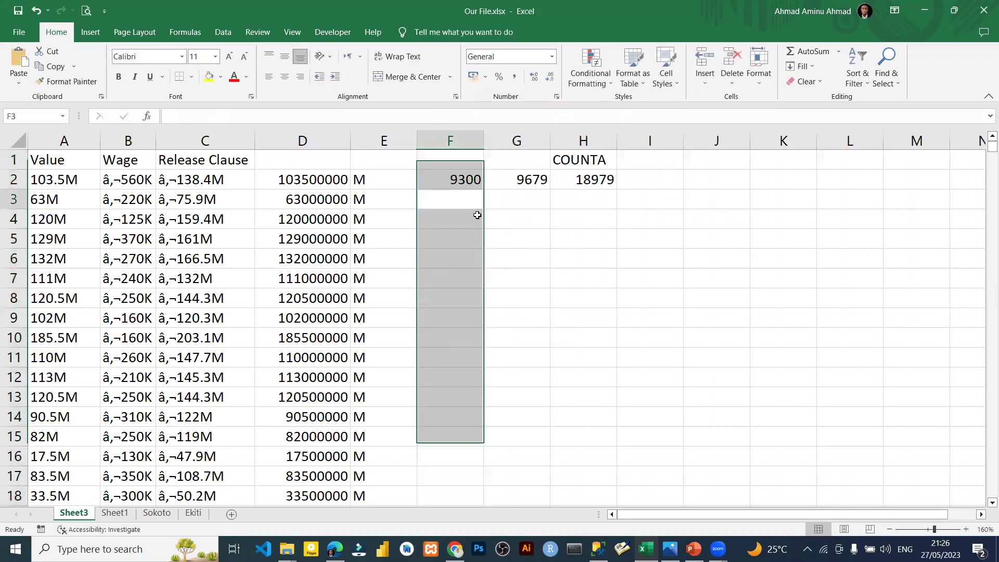
text(=COUNTIF()
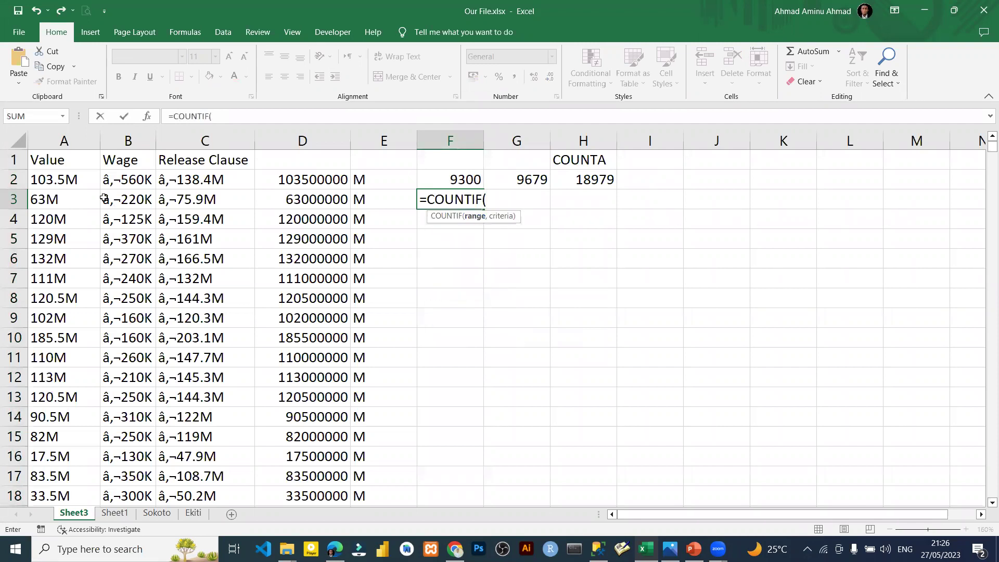
click(78, 179)
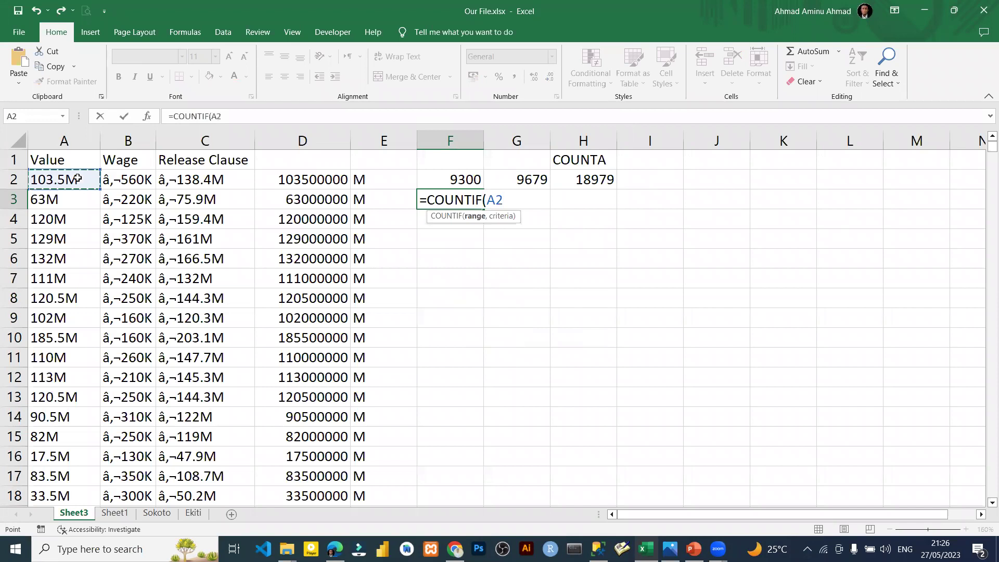
key(ctrl+shift+Down)
text(,")
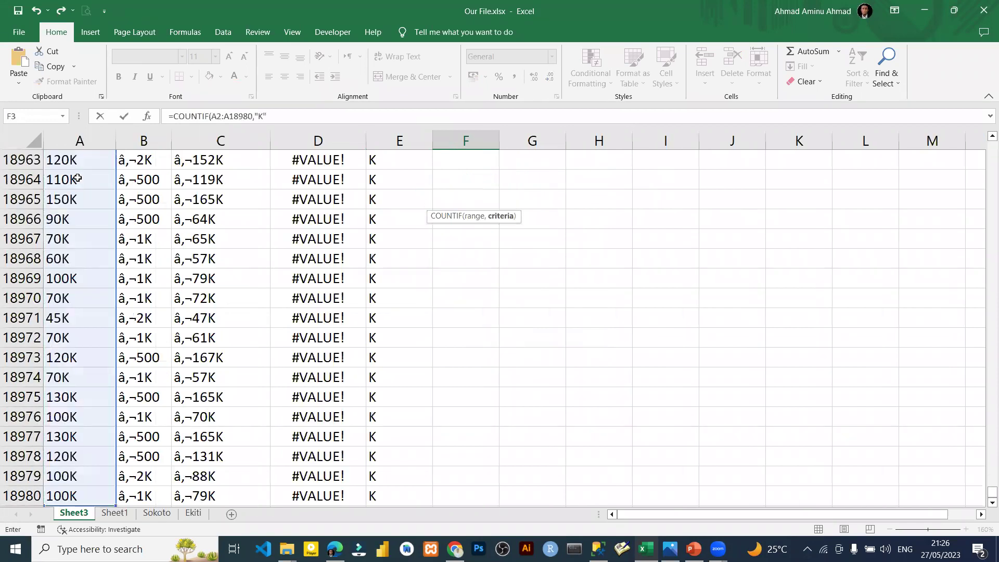
text(K")
key(Return)
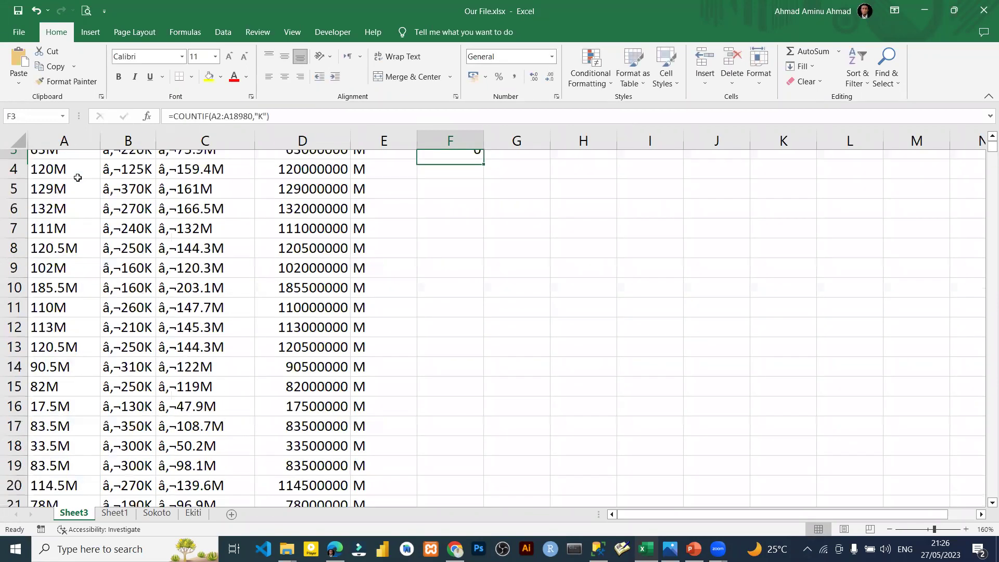
- Examine the count formulas in F2 and F3 against the source data and the extracted suffixes in column E
key(Up)
key(Down)
key(Left)
key(Left)
key(Left)
key(Left)
key(Left)
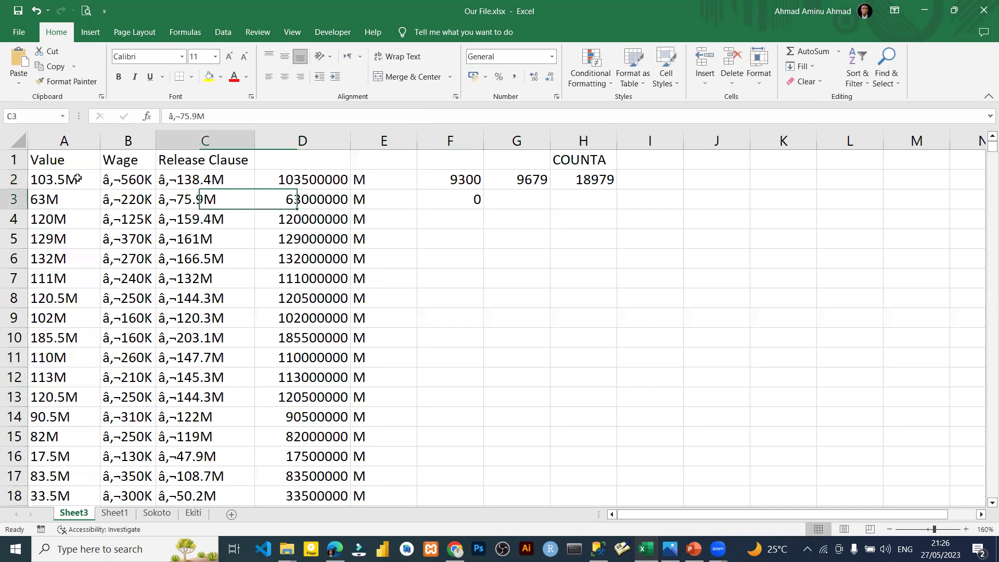
key(Right)
key(Right)
key(Right)
key(Right)
key(Right)
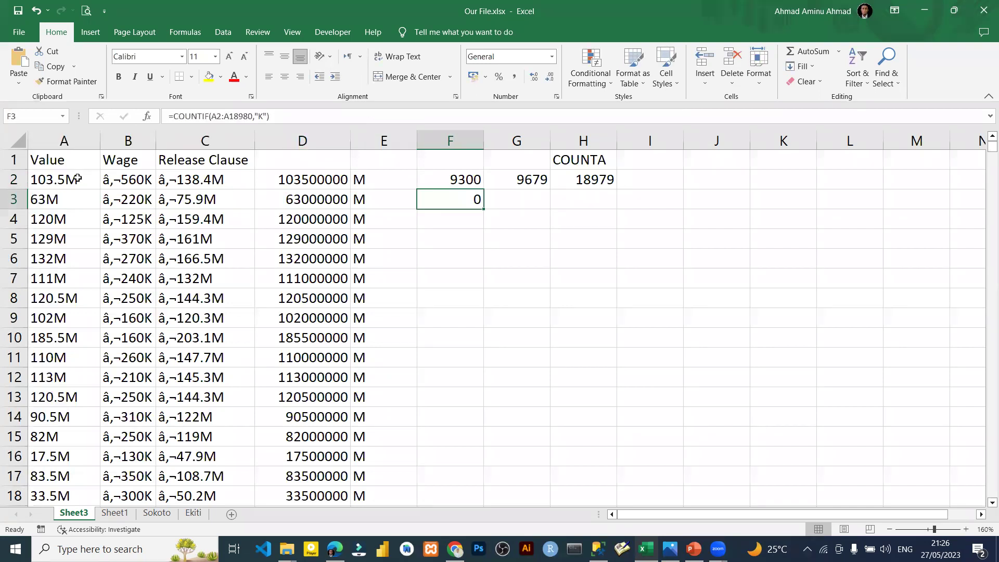
key(Left)
key(ctrl+Down)
key(ctrl+Up)
key(Right)
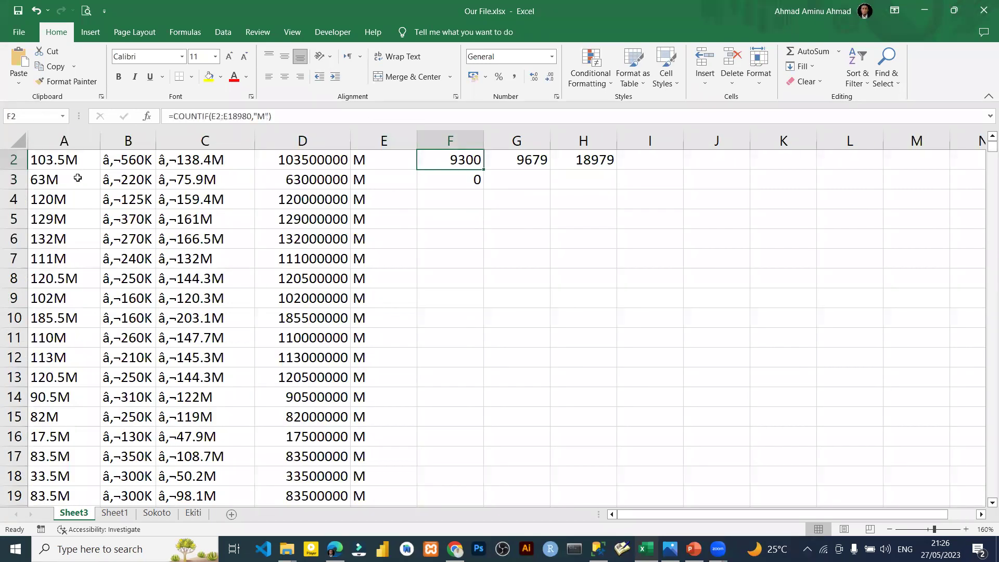
key(Down)
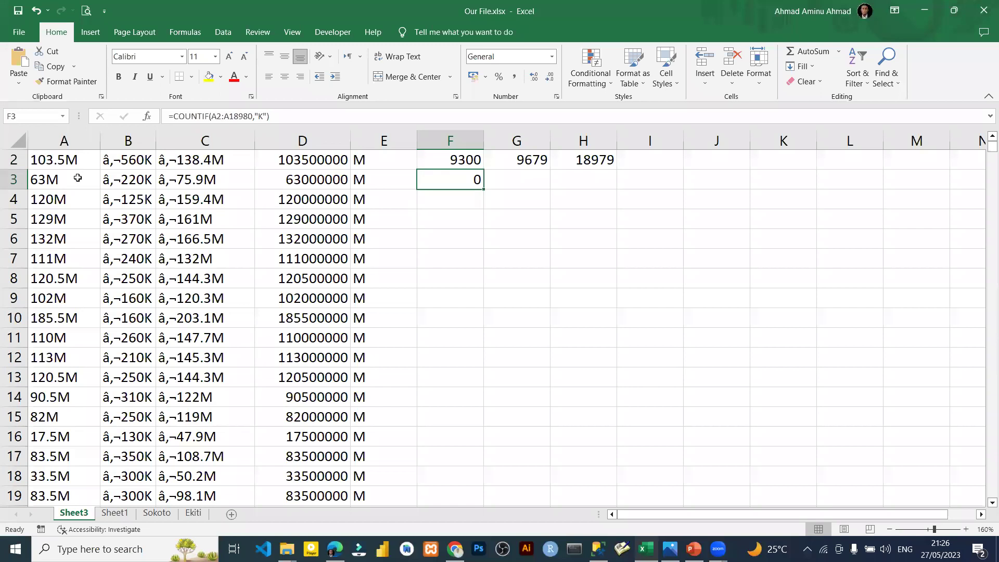
scroll(407, 229, up, 1)
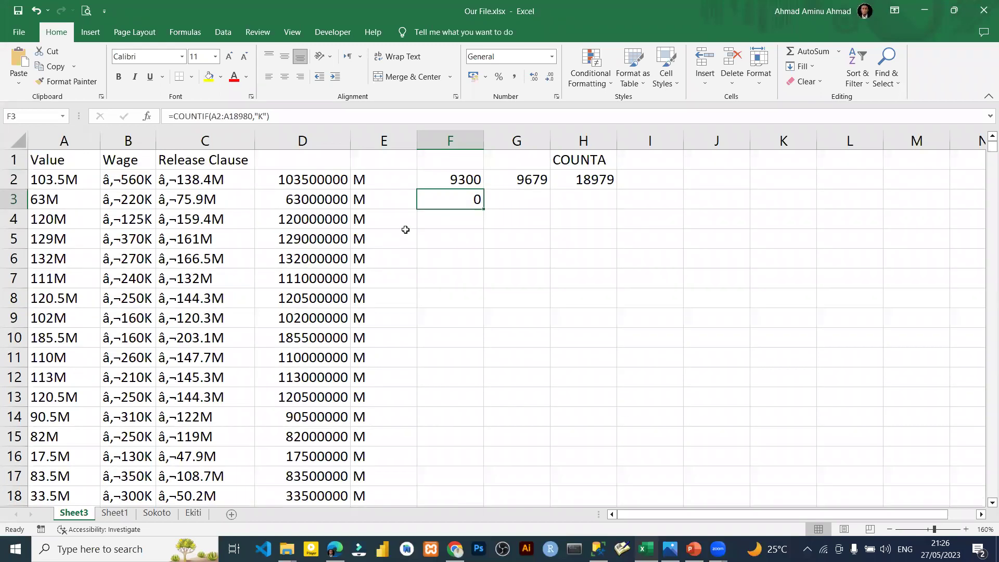
- Re-enter the "K" criterion in the COUNTIF formula in F3
click(453, 172)
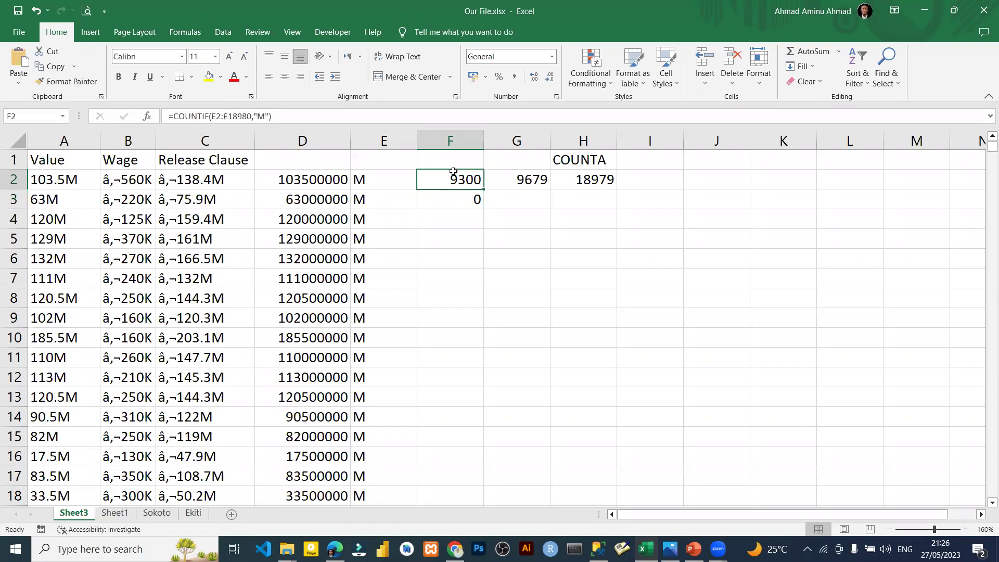
double_click(454, 197)
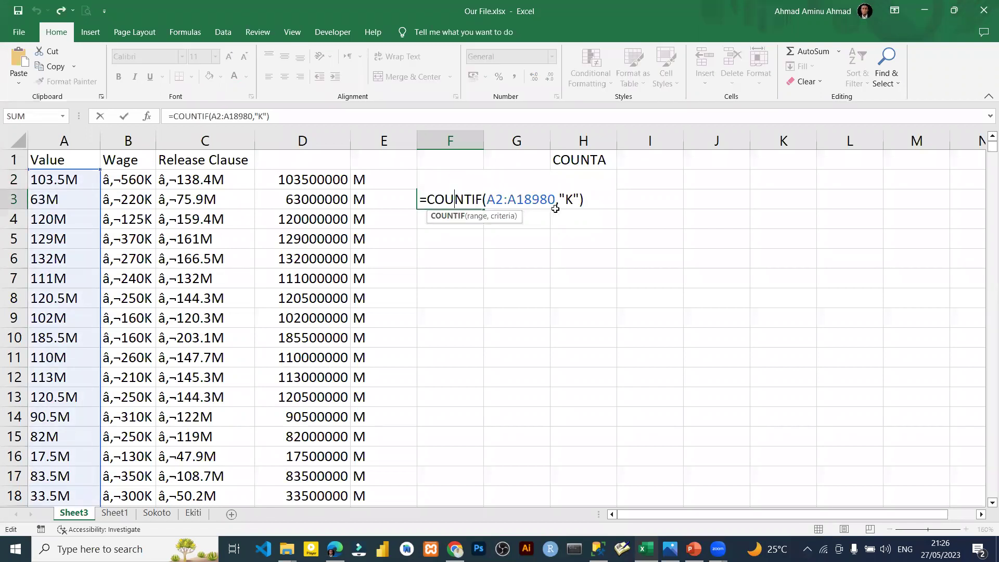
click(569, 200)
key(Right)
key(BackSpace)
text(K)
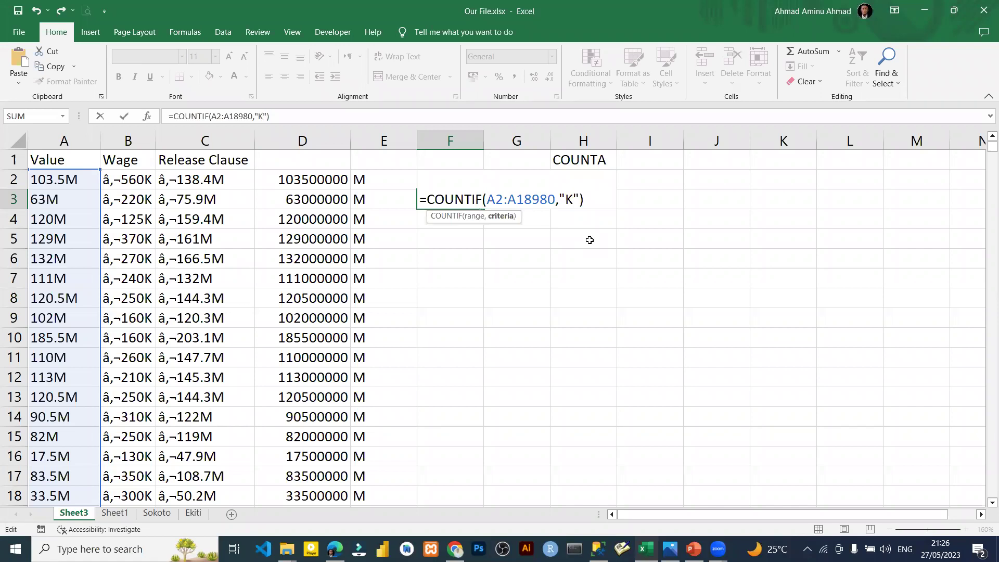
key(ctrl+Return)
- Check the suffixes down column E and replace the RIGHT formulas in E2:E18980 with their values
click(387, 177)
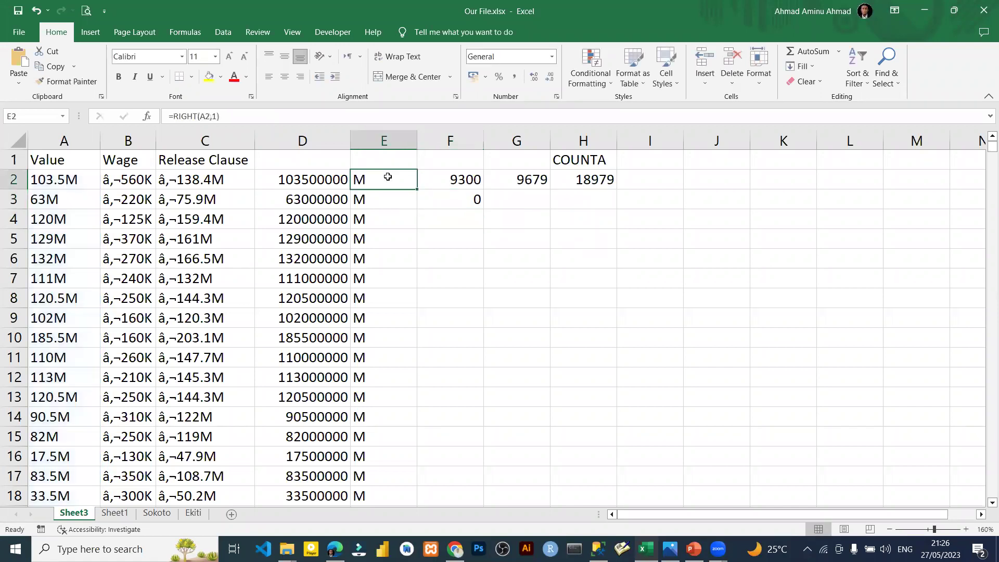
key(ctrl+Down)
key(Up)
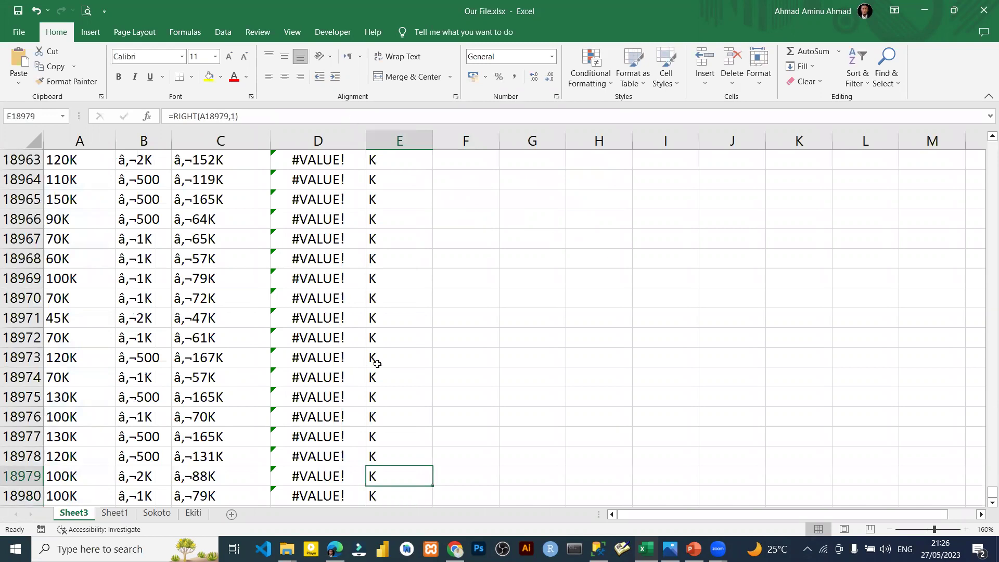
key(ctrl+Up)
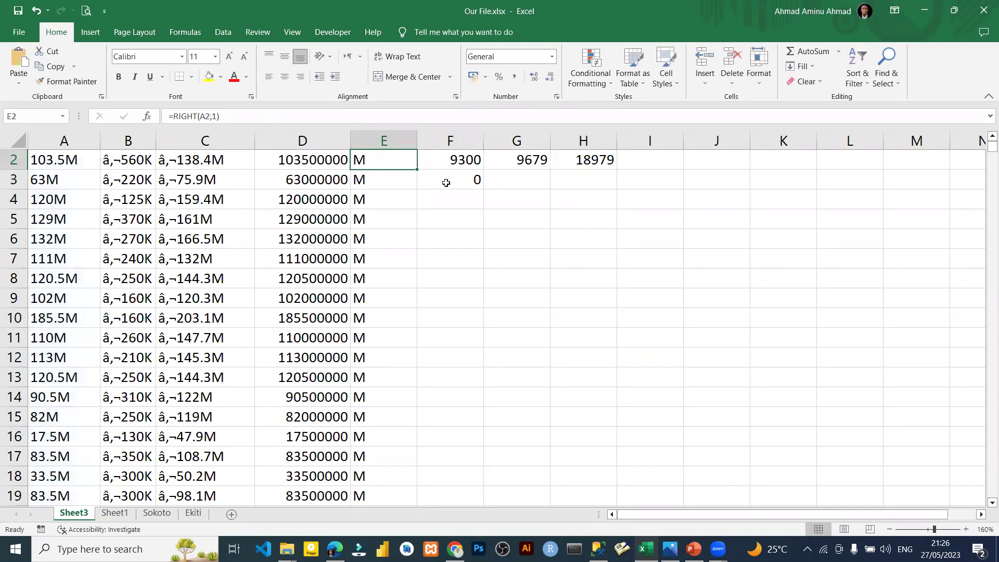
key(ctrl+shift+Down)
key(ctrl+c)
key(Up)
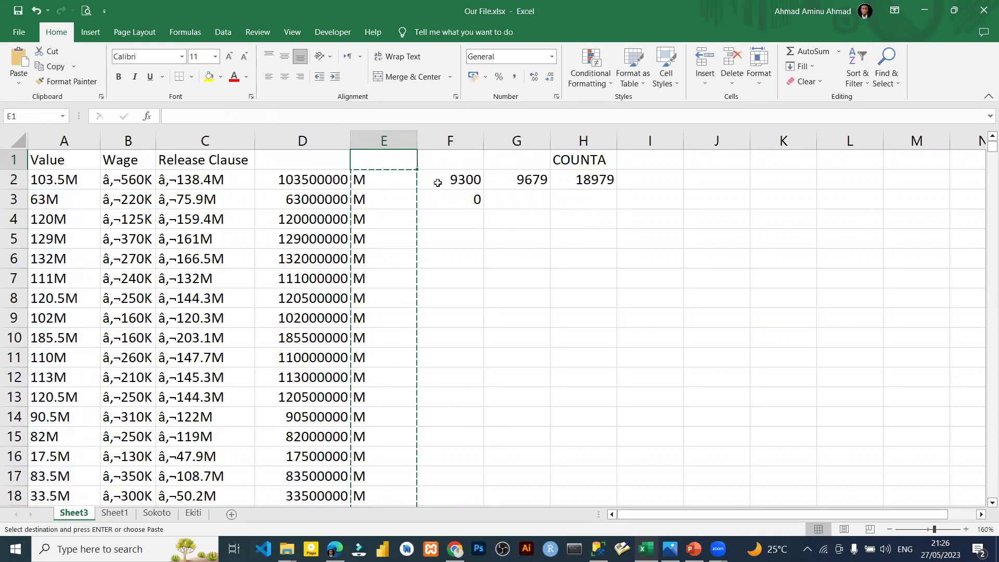
right_click(380, 181)
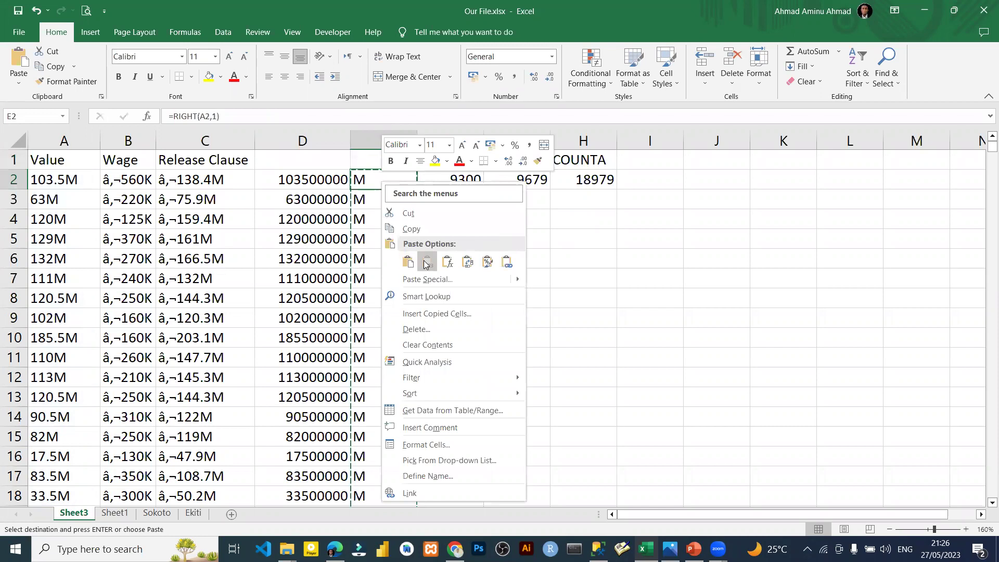
click(425, 264)
- Change the formula in F3 to =COUNTIF(E2:E18980,"K") so it counts the K suffixes in column E
click(460, 199)
double_click(462, 200)
key(Right)
key(shift+Right)
key(shift+Right)
key(shift+Right)
key(shift+Right)
key(shift+Right)
key(shift+Right)
key(shift+Right)
key(shift+Right)
key(shift+Right)
key(shift+Right)
key(shift+Right)
key(shift+Right)
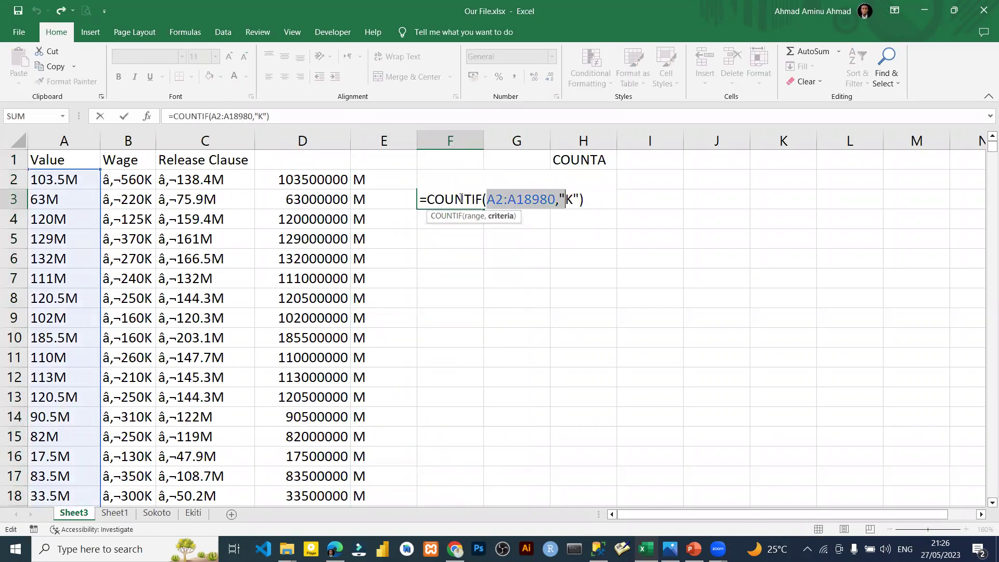
key(Delete)
key(Delete)
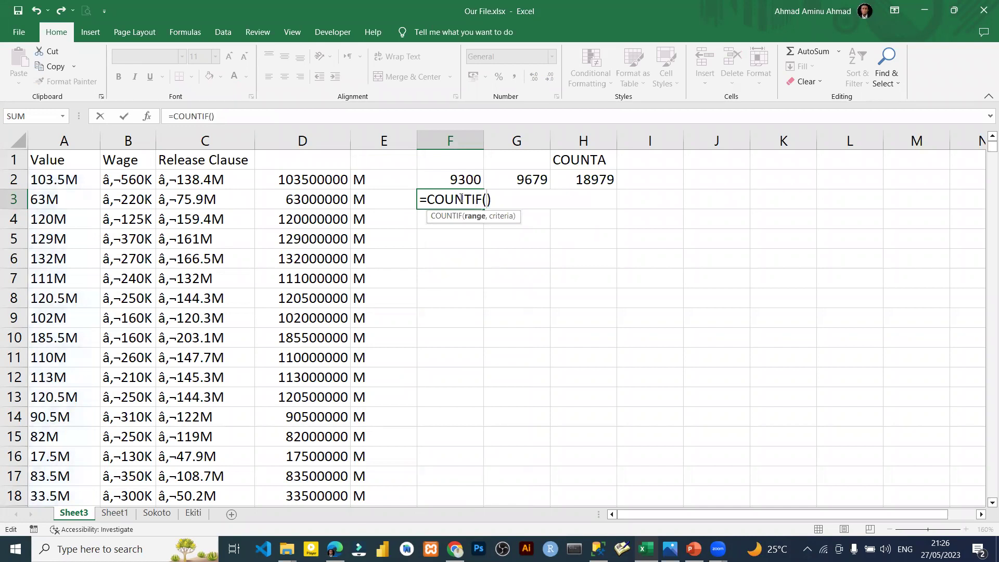
click(396, 182)
key(ctrl+shift+Down)
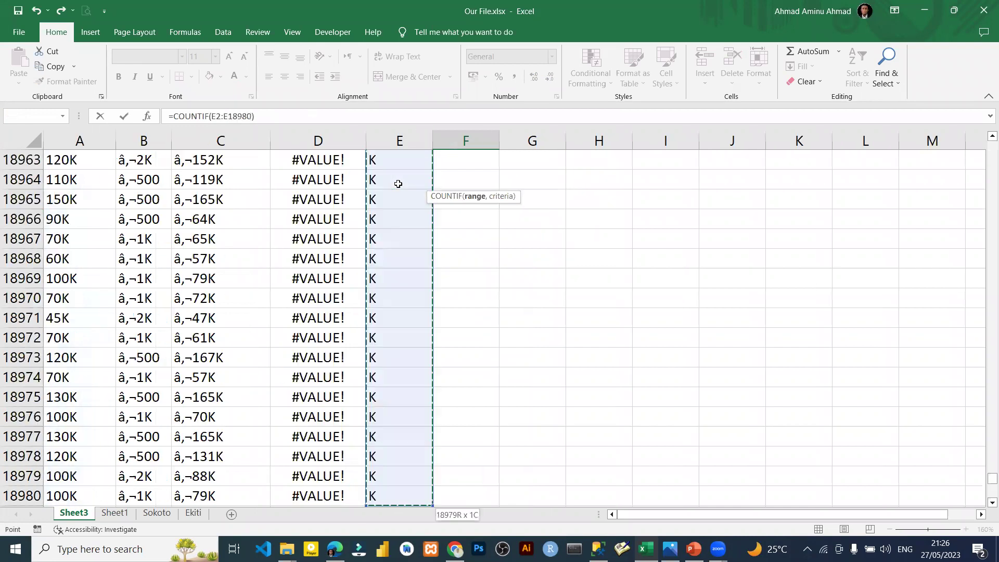
text(,"K)
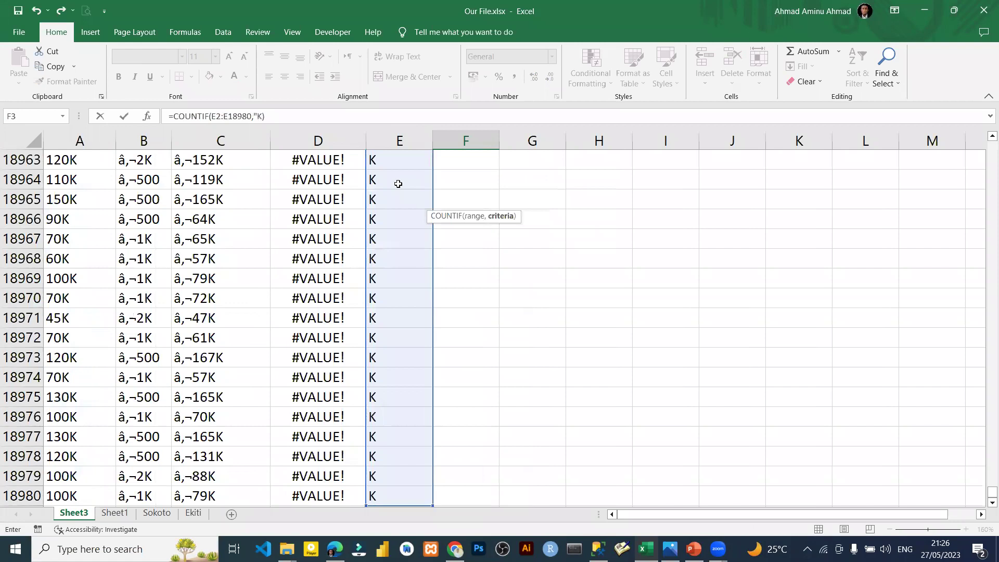
text(")
key(Return)
- Calculate the number of entries that are neither M nor K in G3 with =G2-F3
key(Up)
key(Up)
key(Up)
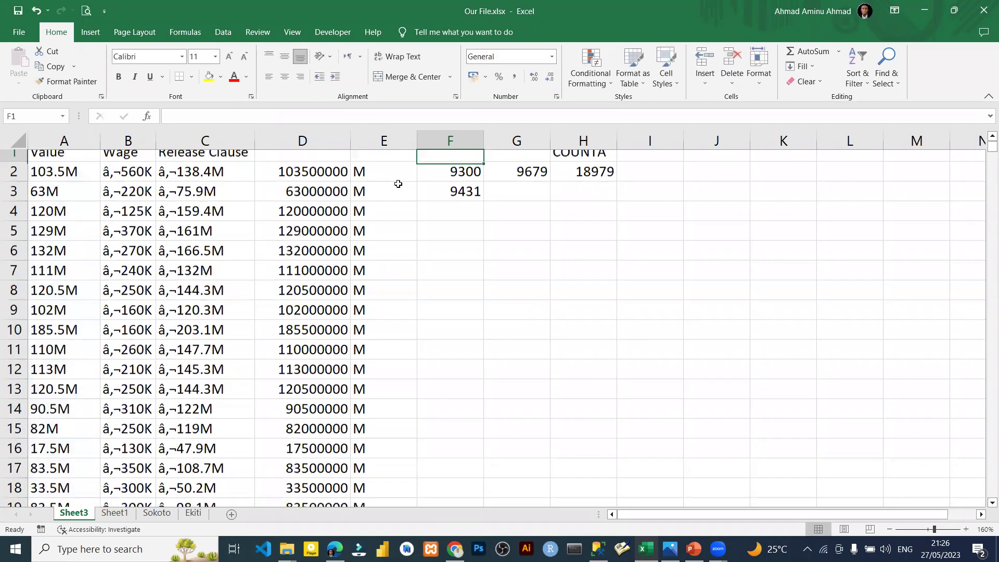
key(Down)
key(Down)
key(Up)
key(Right)
key(Down)
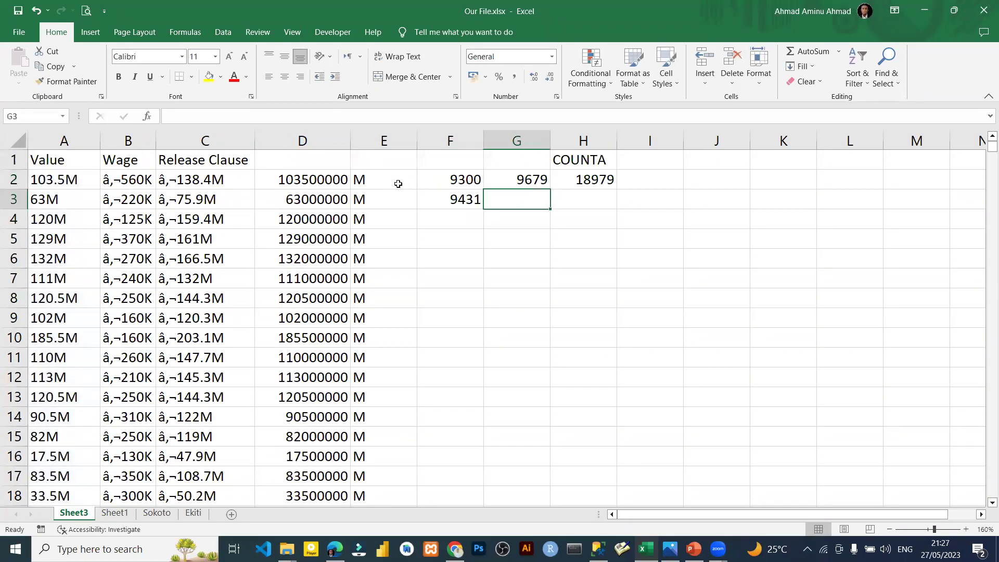
text(=)
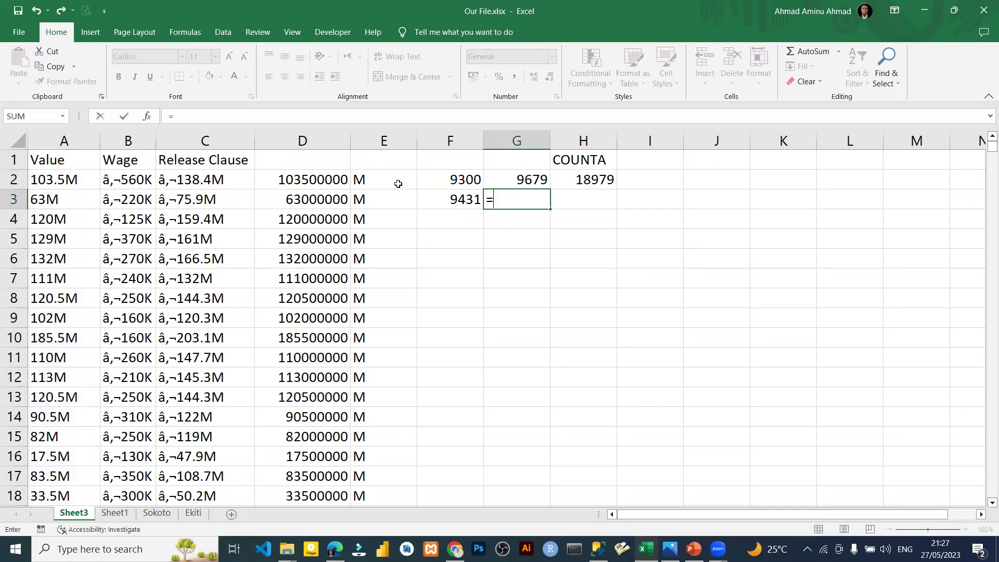
click(526, 180)
text(-)
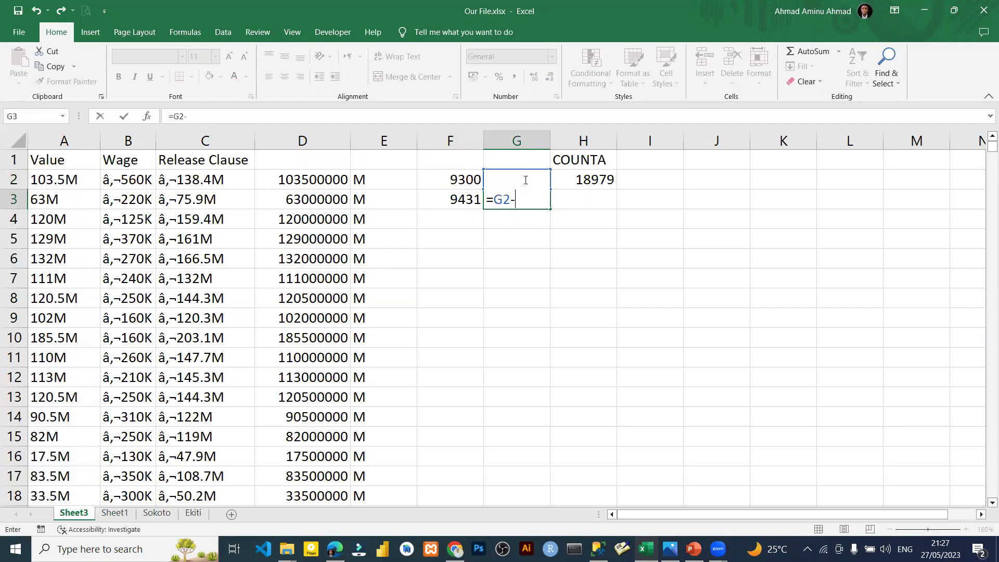
click(449, 201)
key(Return)
key(Up)
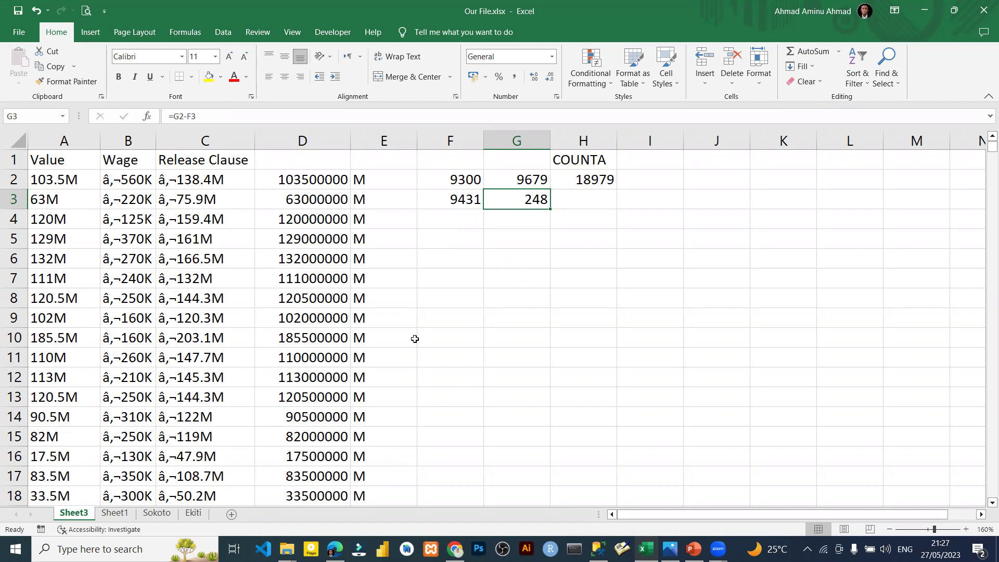
click(463, 398)
right_click(466, 405)
key(Escape)
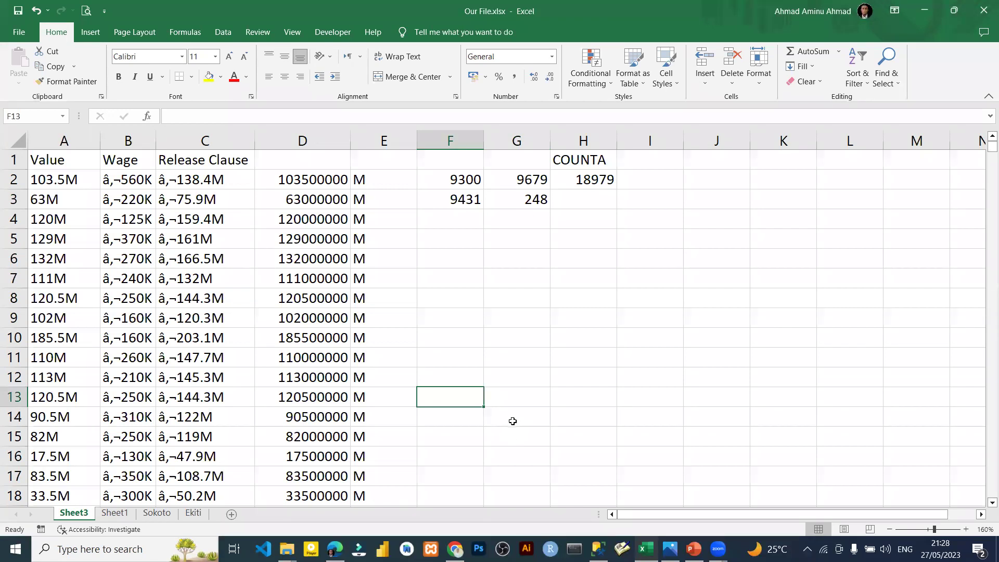
click(511, 420)
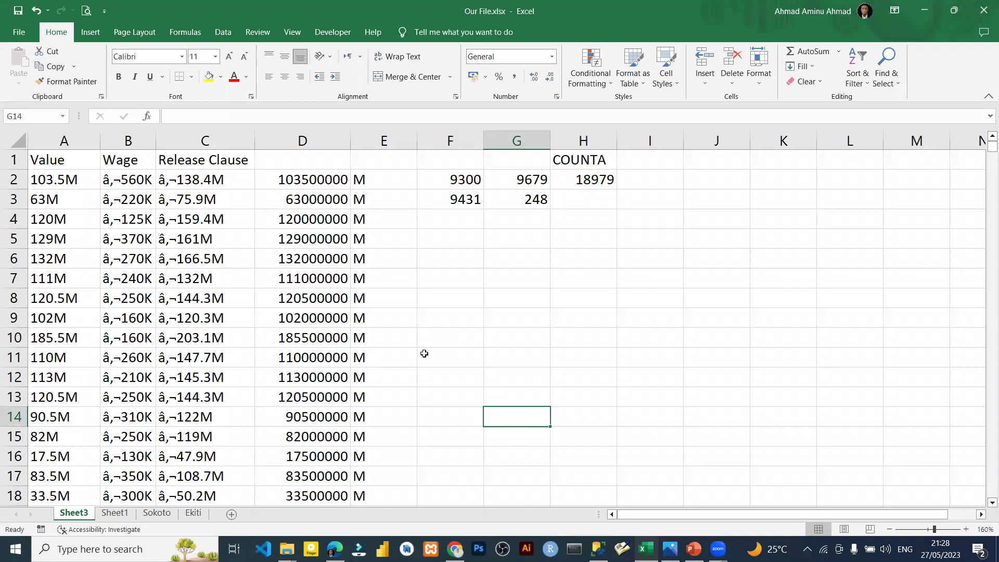